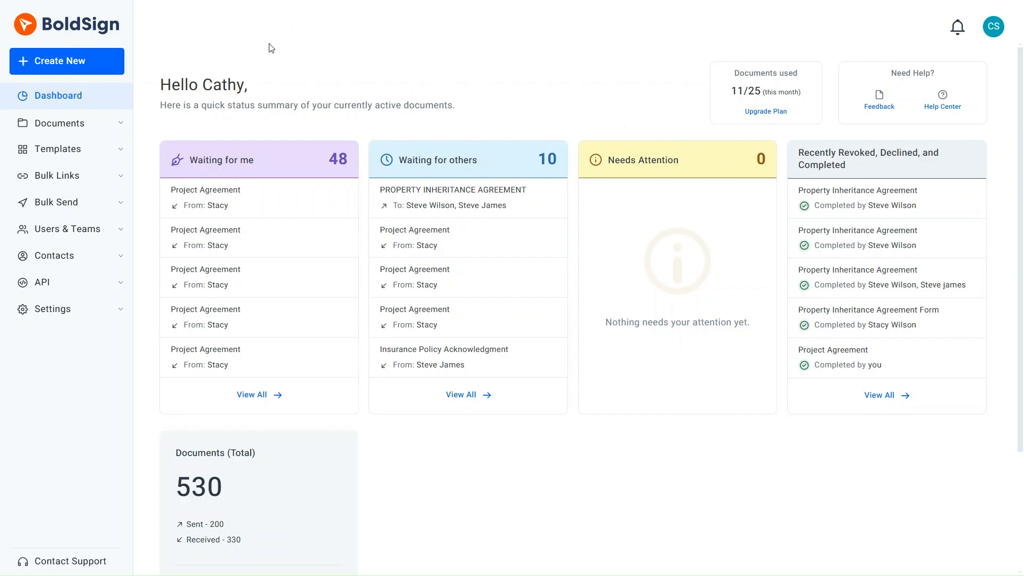
Step: Create a new document for signing and upload Property Inheritance Agreement.pdf
left_click(122, 68)
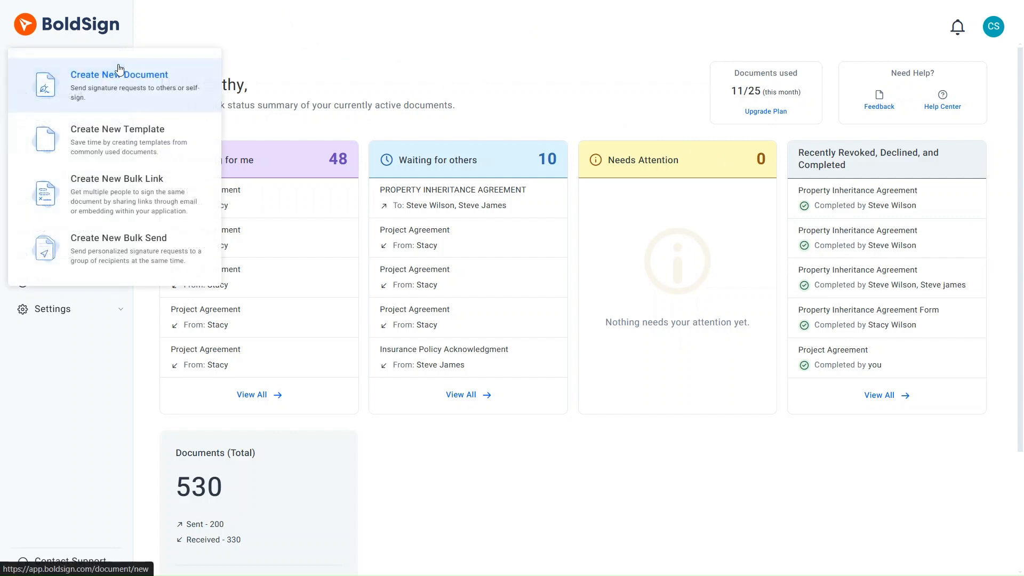
left_click(138, 79)
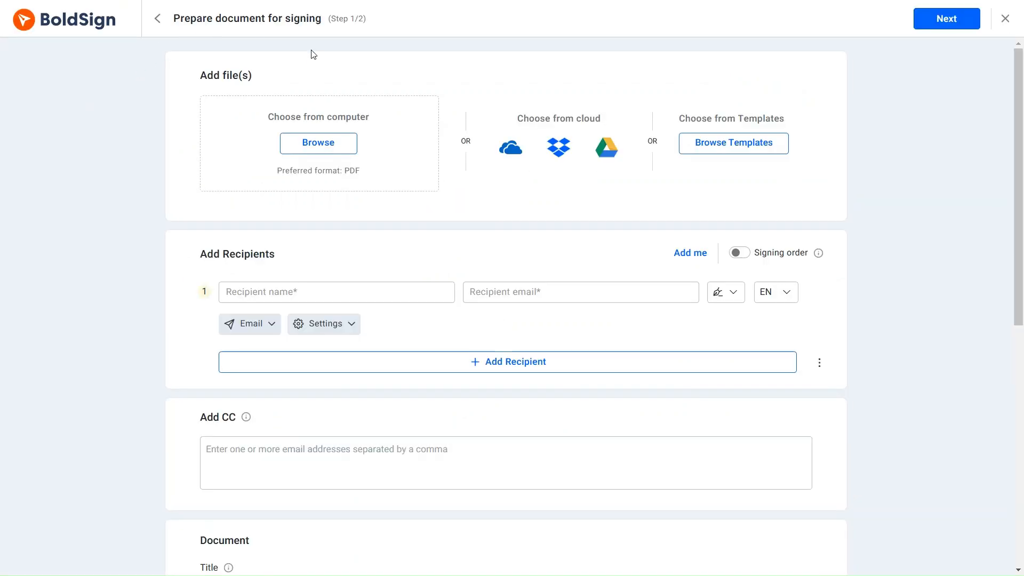
left_click(320, 142)
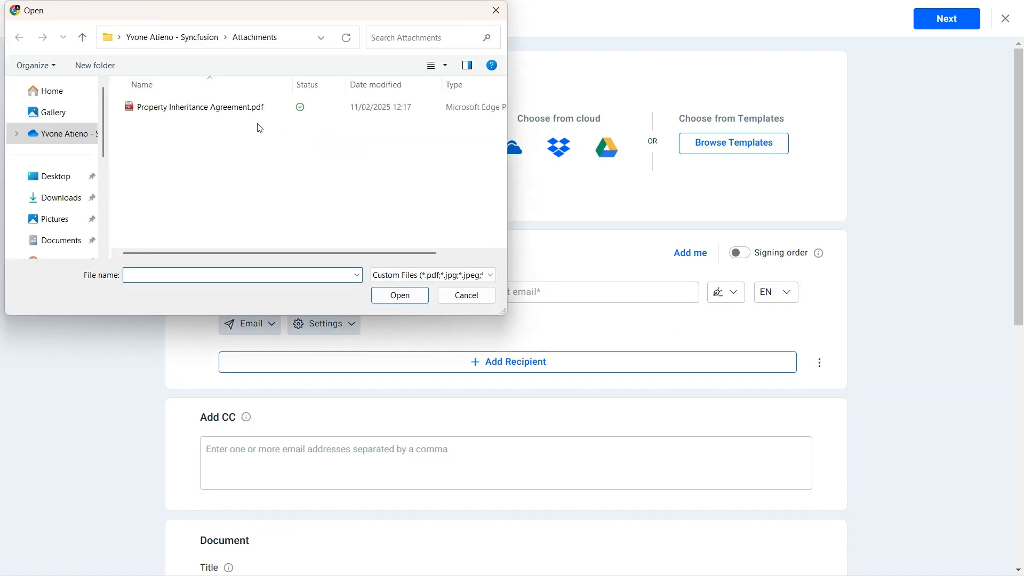
left_click(245, 106)
left_click(399, 297)
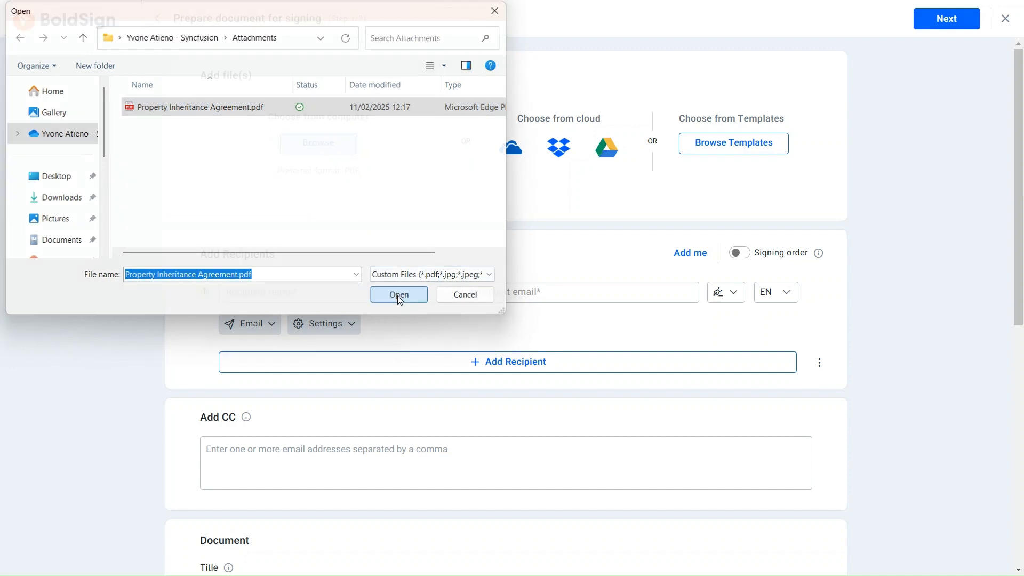
scroll(400, 299, "down", 4)
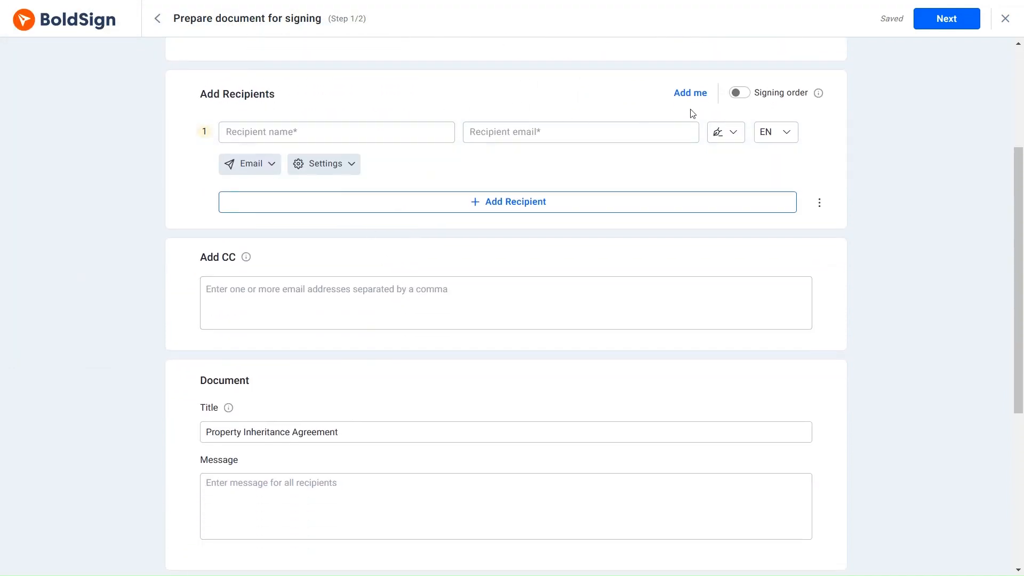
Step: Enable signing order and enter the first heir's name and the shared e-mail address
left_click(739, 94)
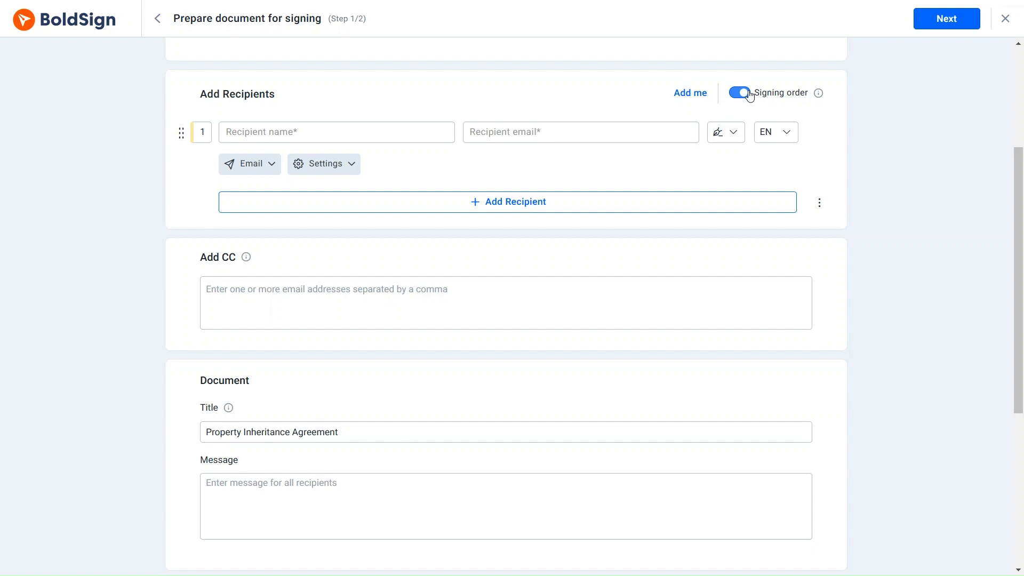
left_click(413, 135)
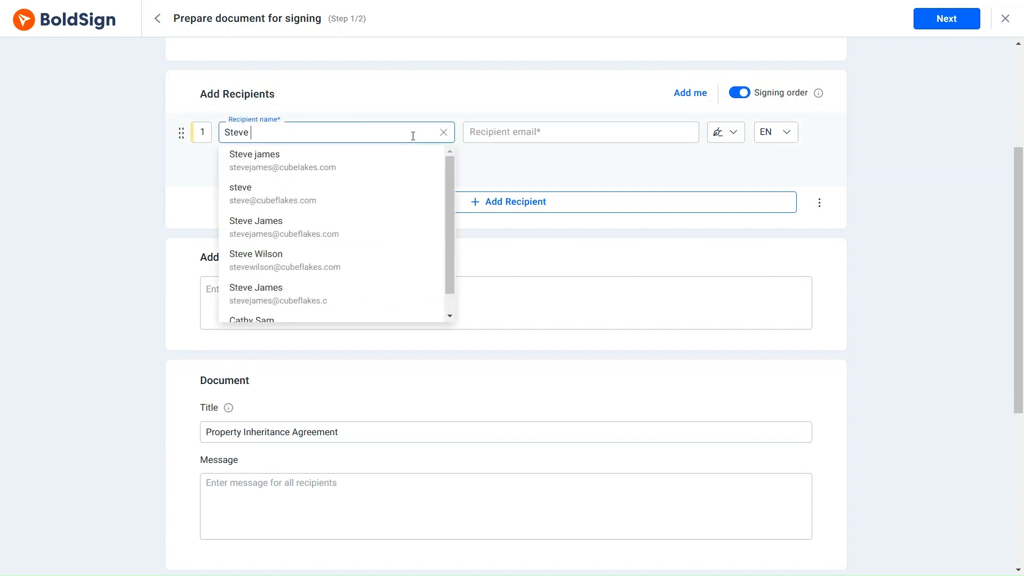
left_click(484, 134)
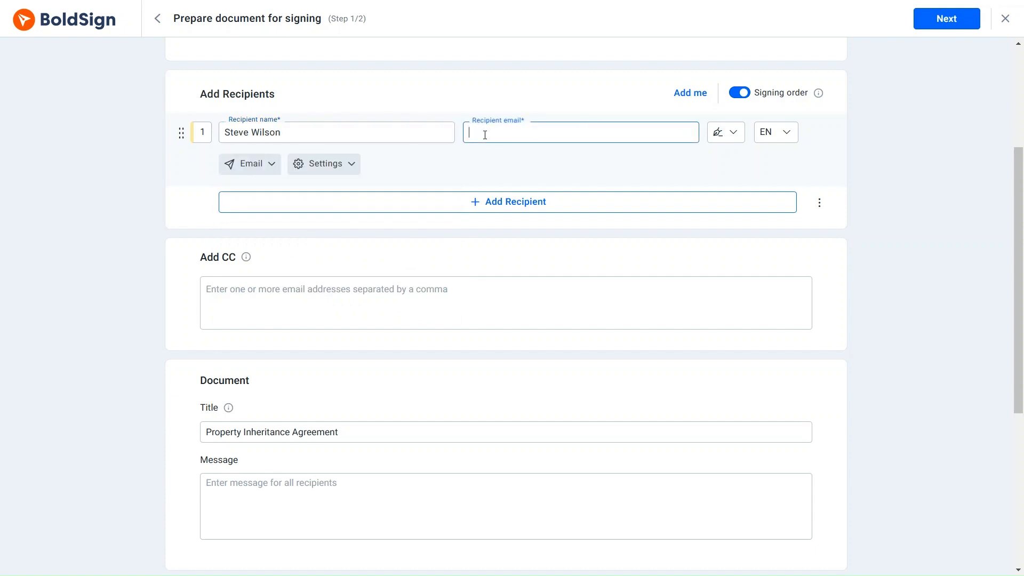
Step: Add the second heir as another recipient, adjust their signing sequence, and continue
left_click(500, 201)
left_click(480, 206)
left_click(491, 233)
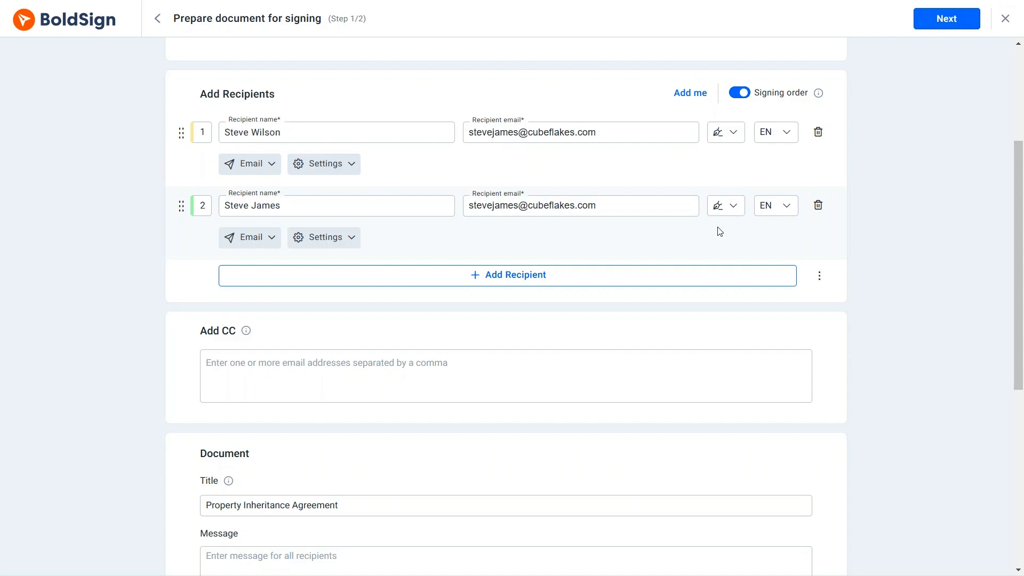
mouse_move(181, 206)
left_mouse_down()
mouse_move(192, 193)
mouse_move(181, 128)
mouse_move(182, 203)
left_mouse_up()
scroll(318, 229, "down", 7)
scroll(318, 230, "up", 11)
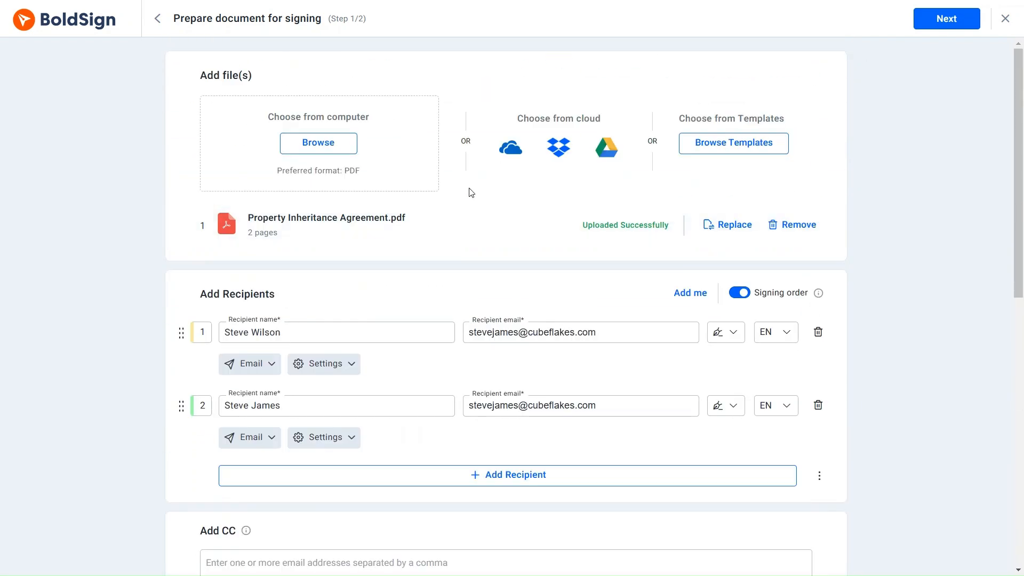
left_click(932, 25)
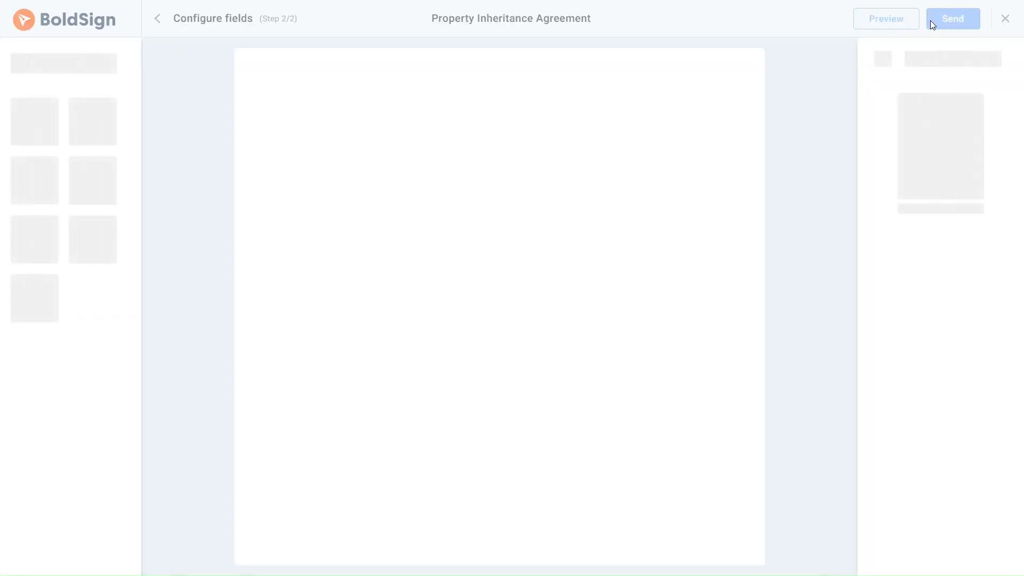
Step: For the first heir, place Name, Signature and Date signed fields on Heir 1's lines
scroll(709, 157, "down", 15)
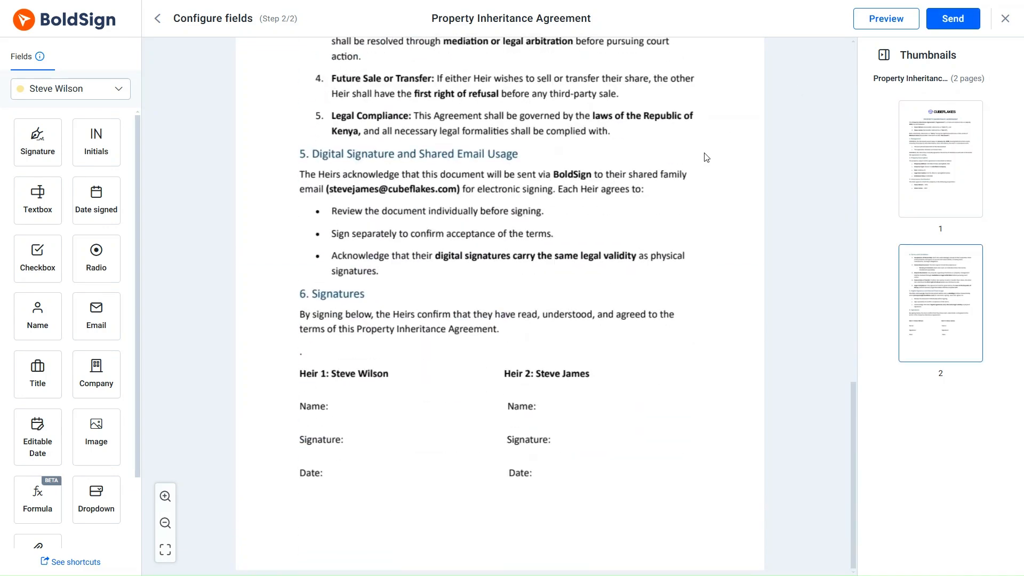
left_click(117, 90)
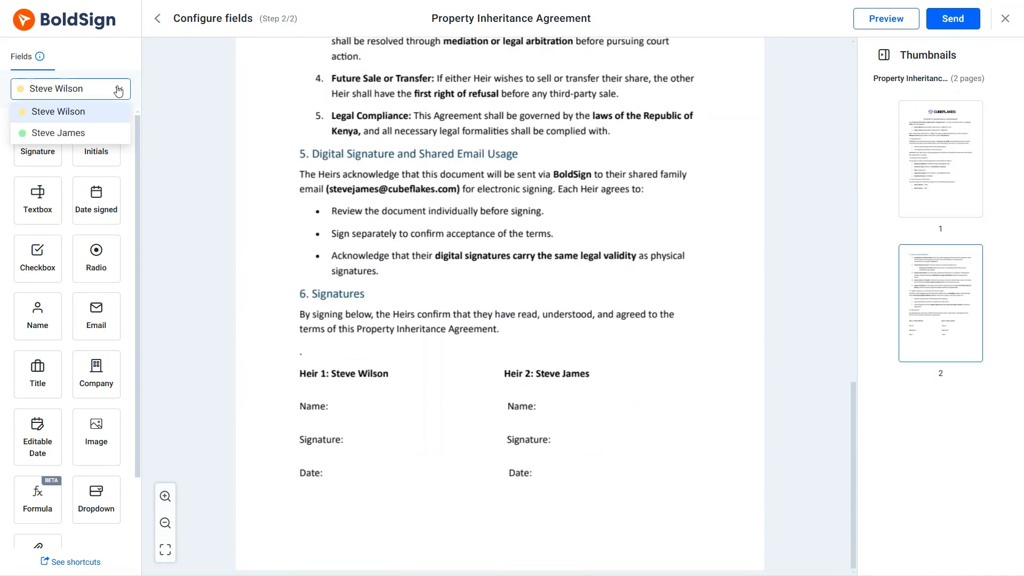
left_click(102, 111)
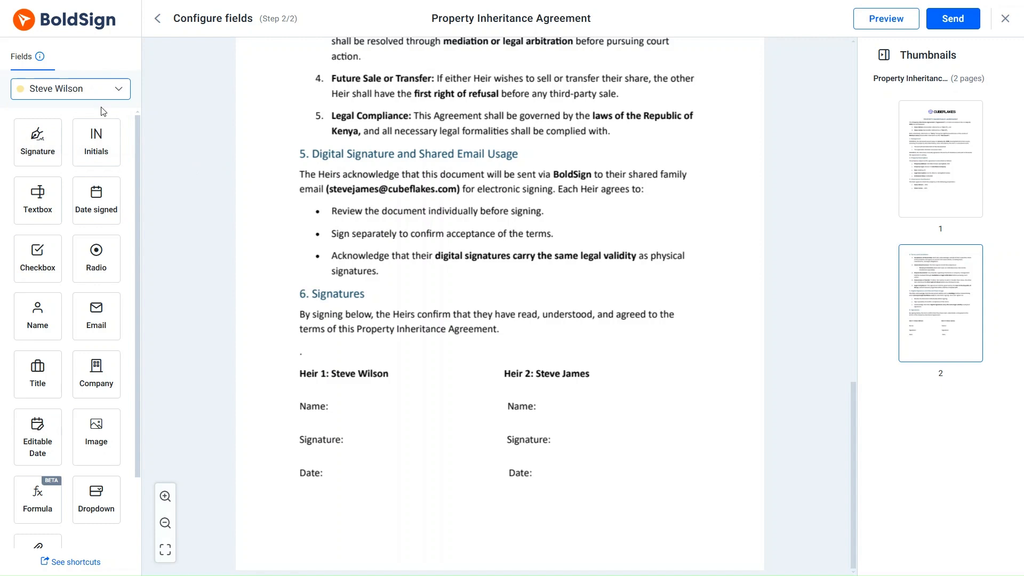
left_click_drag(33, 319, 354, 406)
left_click(336, 444)
mouse_move(37, 144)
left_mouse_down()
mouse_move(375, 405)
mouse_move(385, 441)
left_mouse_up()
left_click(354, 483)
left_click_drag(92, 215, 354, 474)
left_click(357, 500)
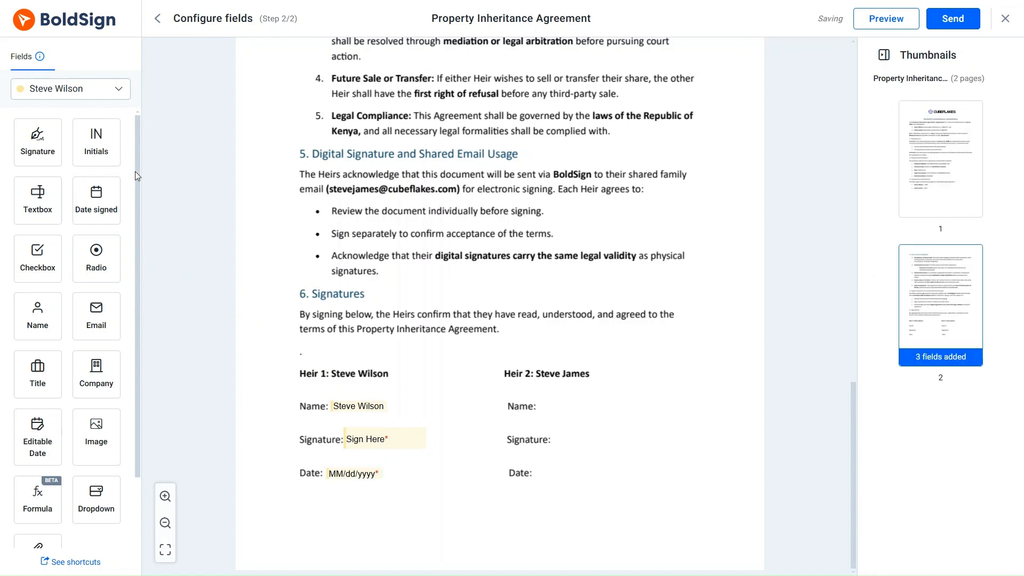
Step: Assign Name, Signature and Date signed fields to the second heir beside Heir 2's lines, then send
left_click(116, 88)
left_click(112, 132)
left_click_drag(36, 318, 565, 406)
left_click(551, 447)
left_click_drag(37, 140, 590, 438)
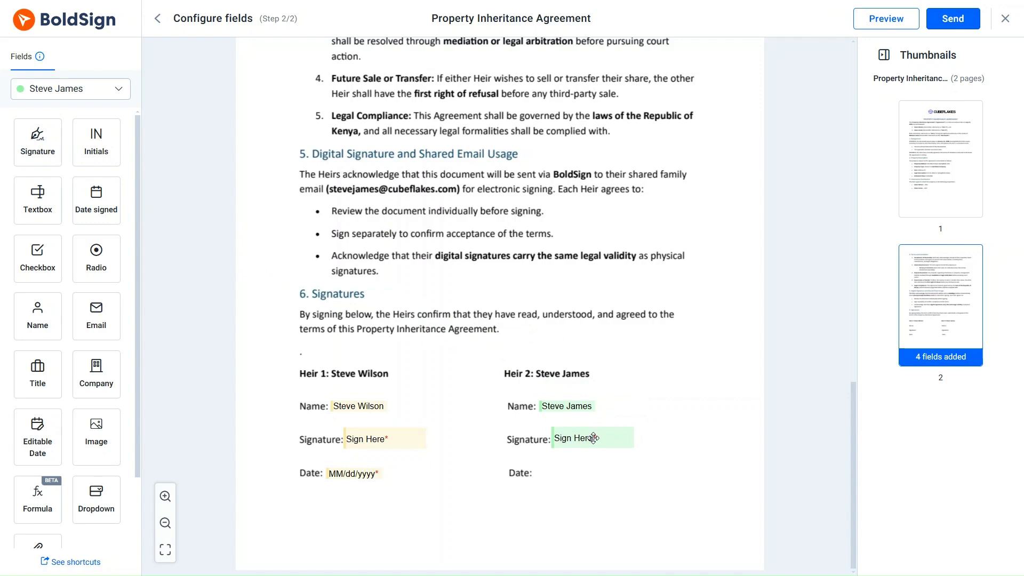
mouse_move(96, 198)
left_mouse_down()
mouse_move(599, 444)
mouse_move(566, 475)
left_mouse_up()
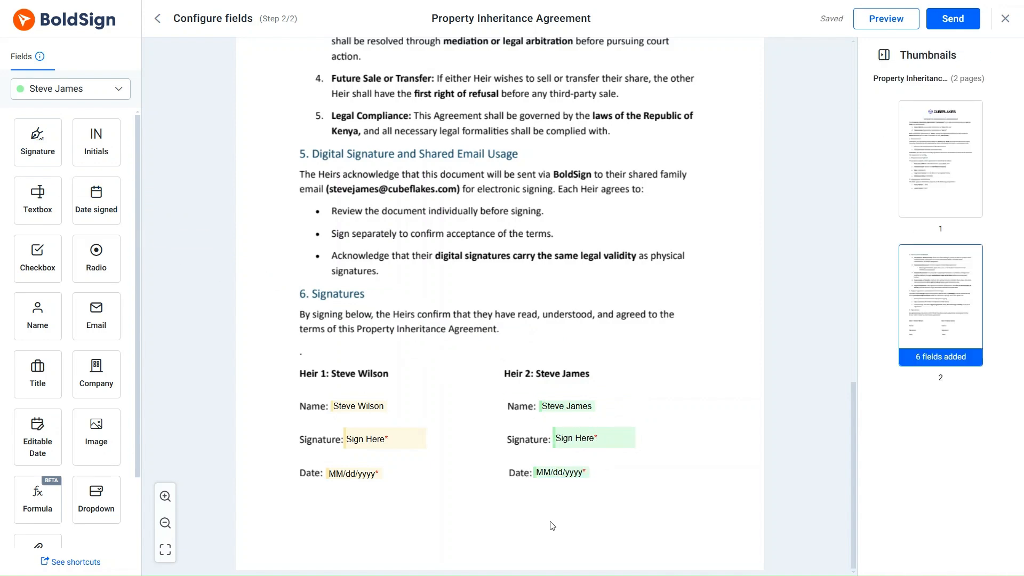
scroll(645, 404, "up", 15)
scroll(645, 404, "down", 3)
left_click(945, 21)
Step: Confirm sending, then open the first heir's signing page from the Roundcube request email
left_click(650, 366)
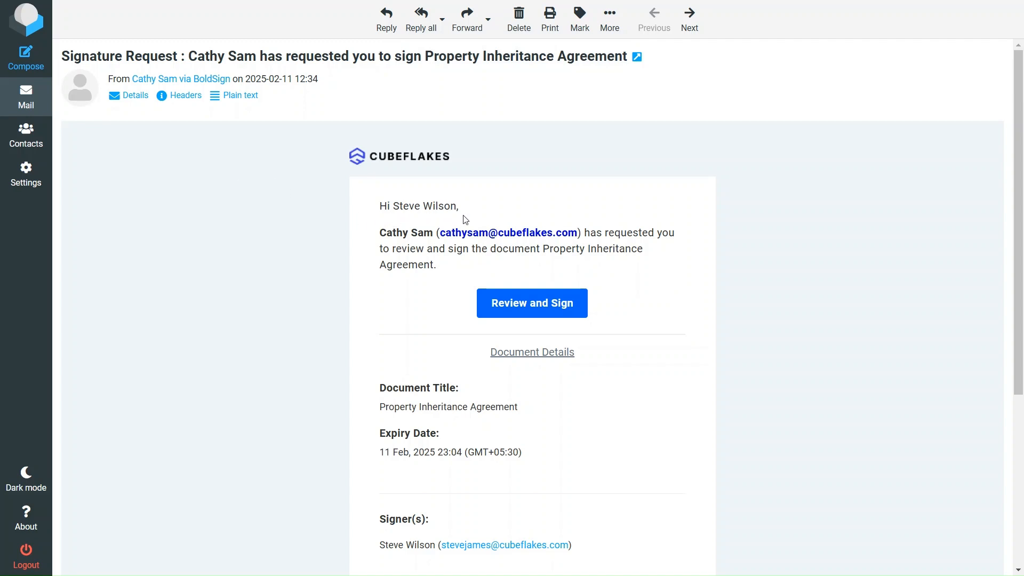
left_click(535, 307)
Step: Accept the e-signature disclosure, insert the first heir's signature, and finish signing
left_click(174, 535)
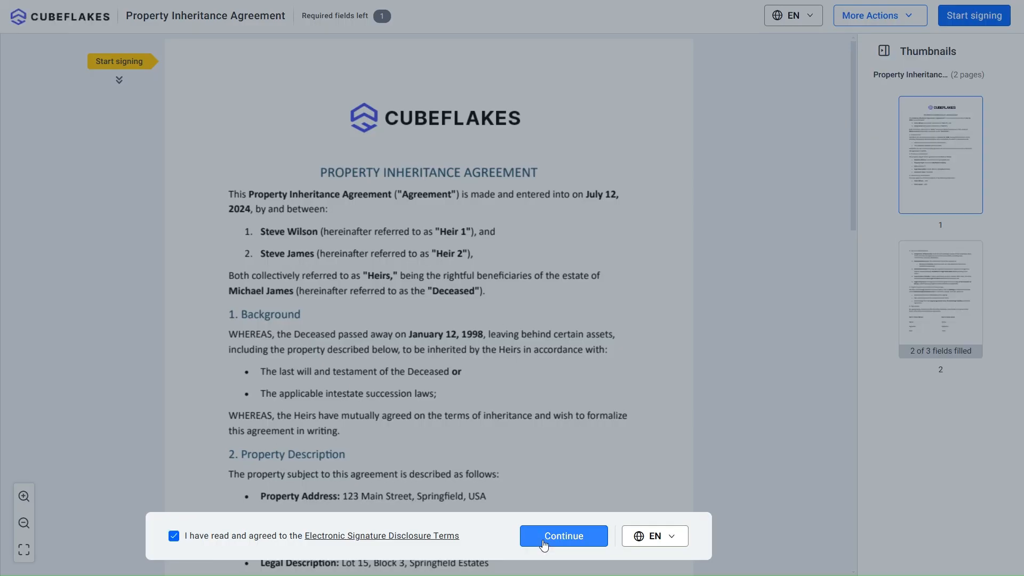
left_click(563, 536)
scroll(520, 381, "down", 15)
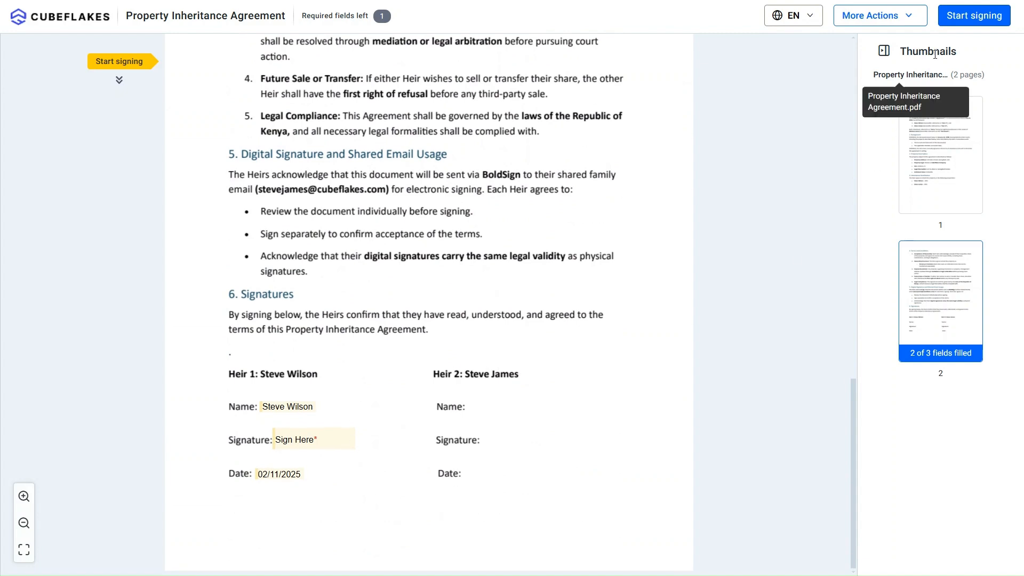
left_click(950, 20)
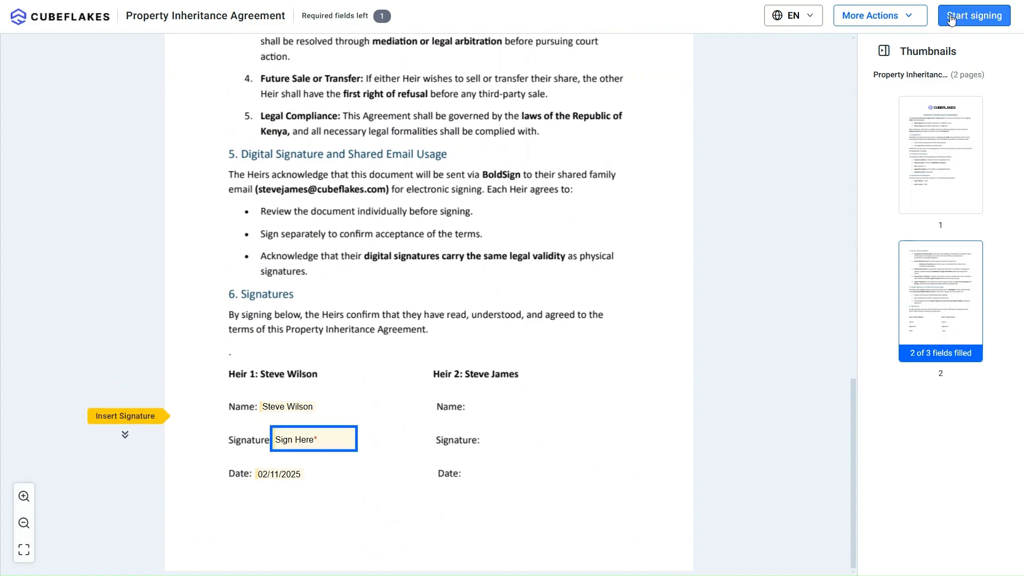
left_click(335, 442)
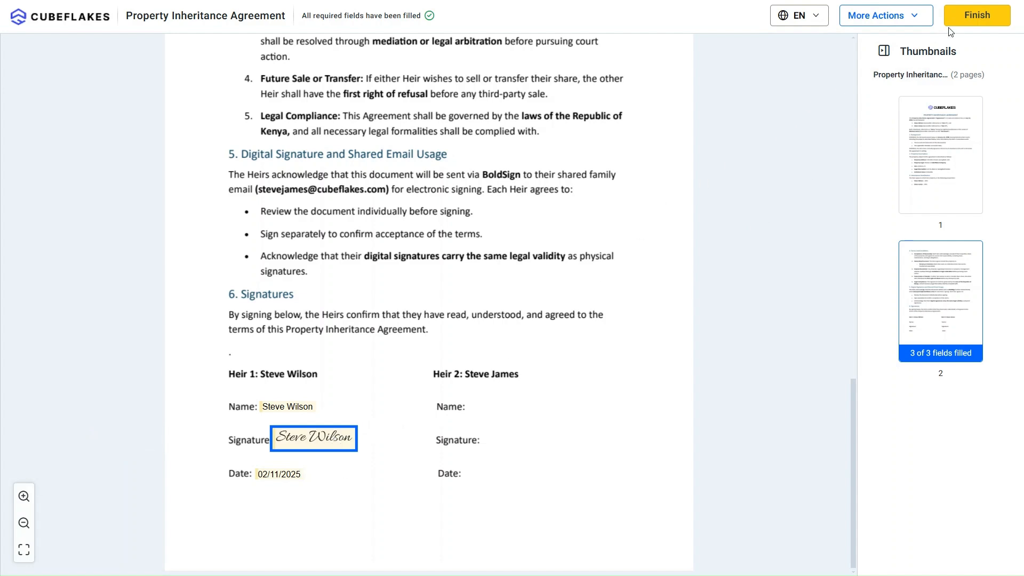
left_click(970, 16)
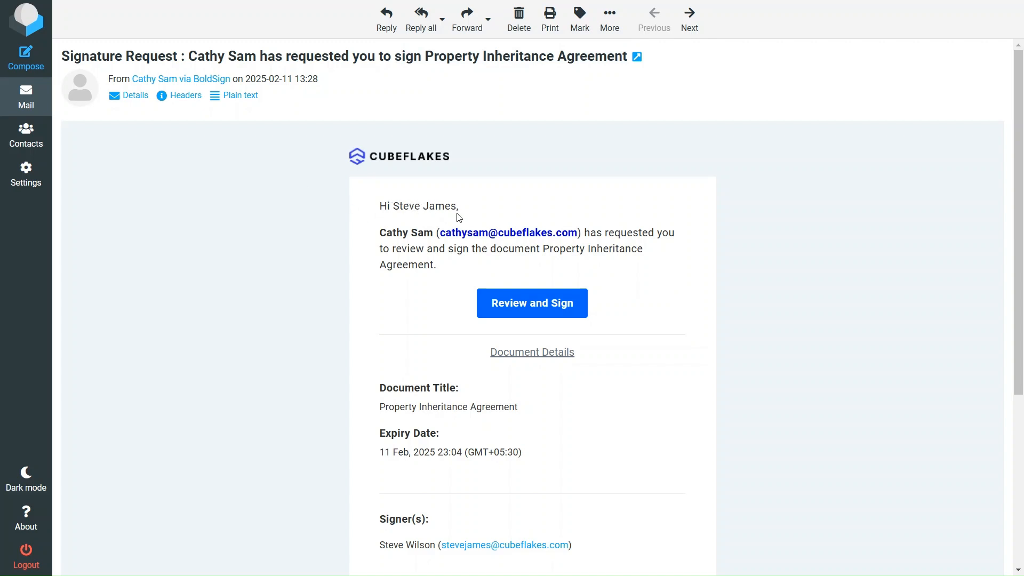
Step: Open the second heir's signing page from the Roundcube request and tick the disclosure agreement
left_click(520, 304)
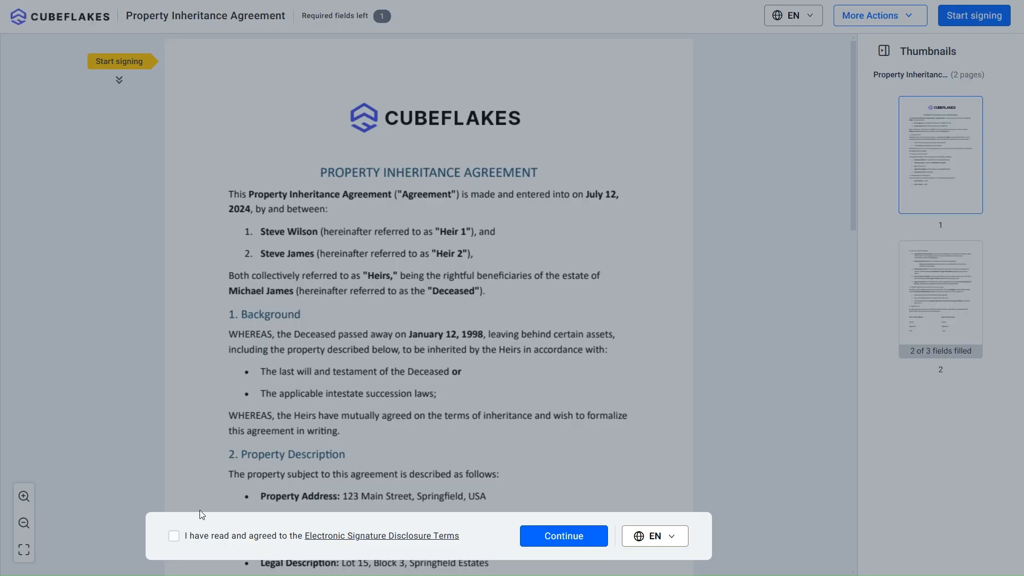
left_click(183, 538)
Step: Continue past the disclosure, insert the signature in Heir 2's field, and finish signing
left_click(564, 535)
scroll(534, 372, "down", 5)
scroll(535, 372, "down", 10)
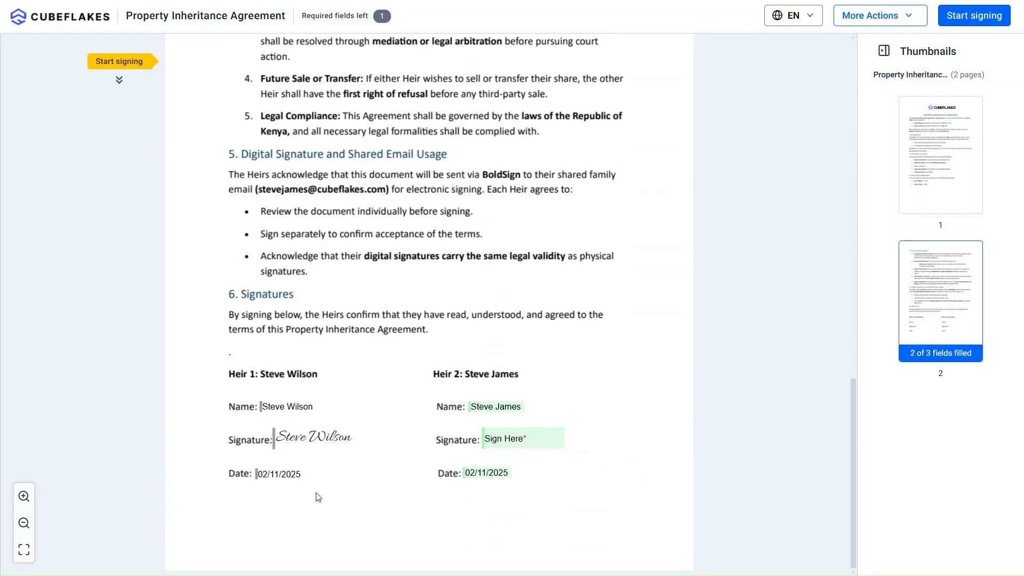
left_click(972, 16)
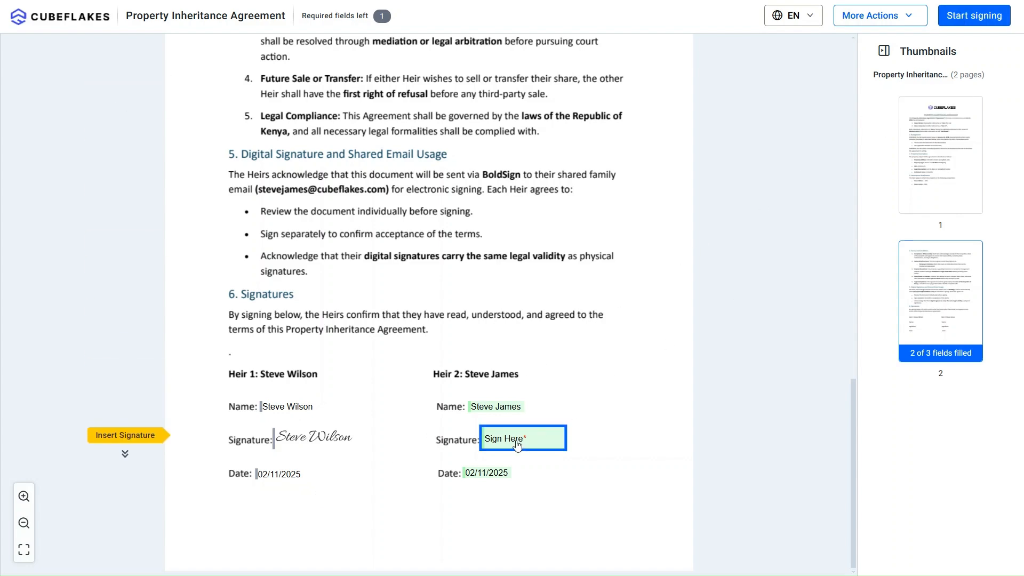
left_click(516, 444)
scroll(606, 320, "up", 10)
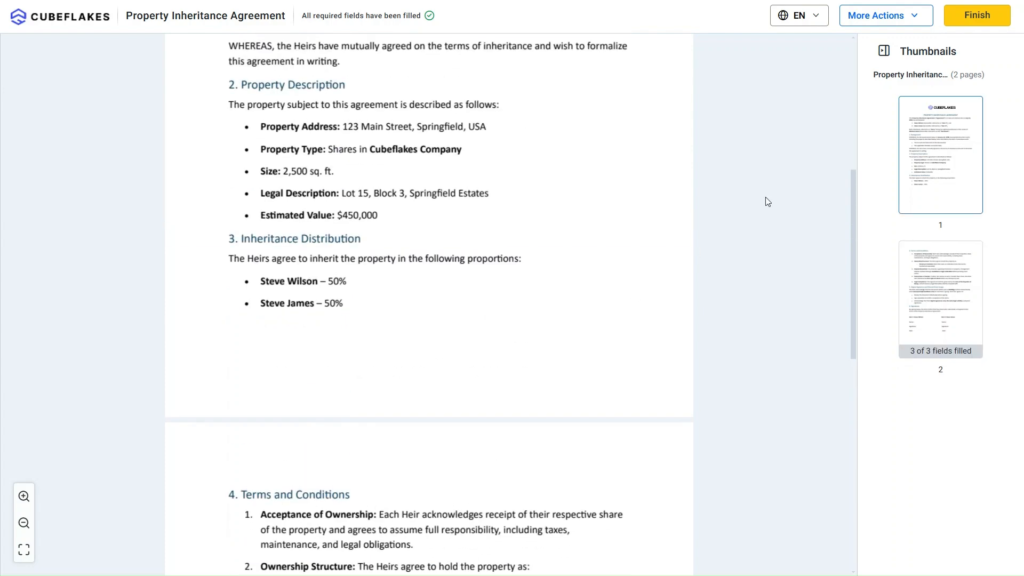
left_click(957, 17)
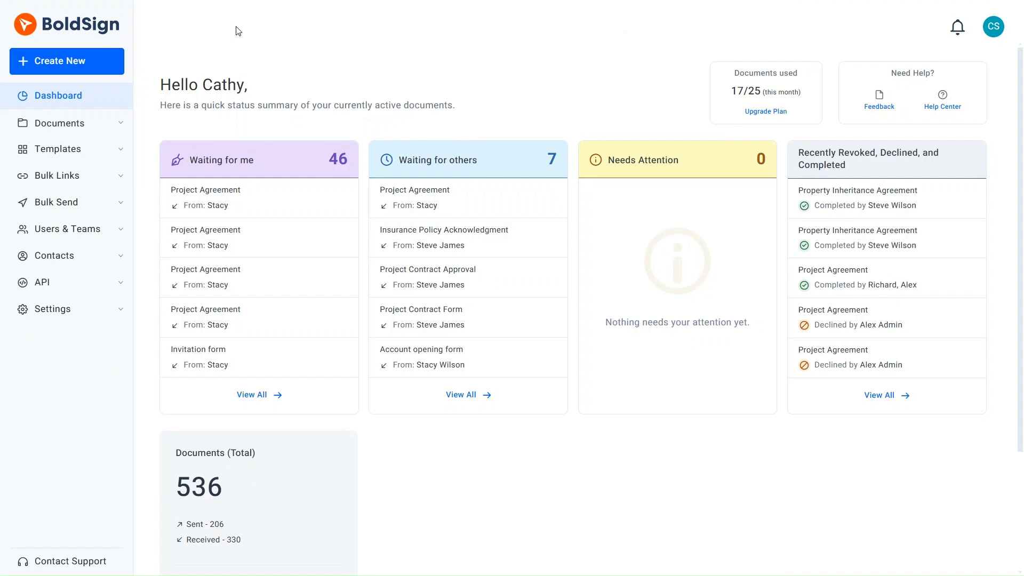
Step: Begin another new document and upload Property Inheritance Agreement.pdf again
left_click(114, 67)
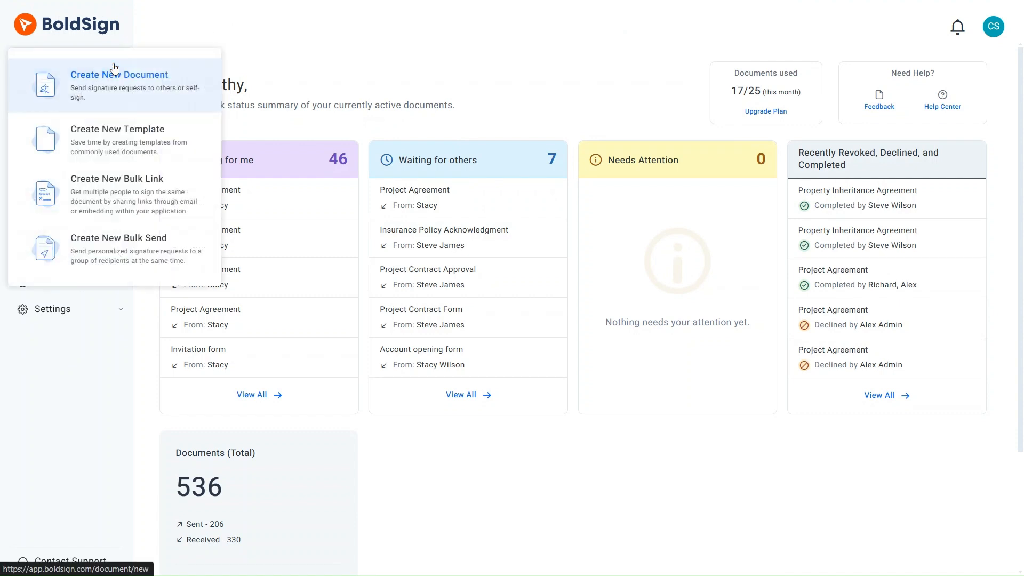
left_click(122, 85)
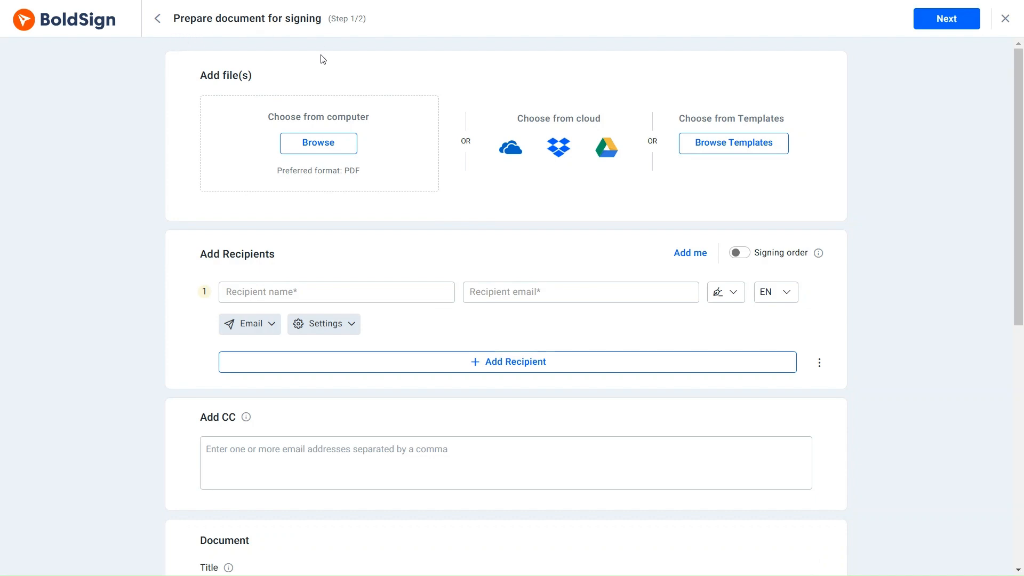
left_click(327, 146)
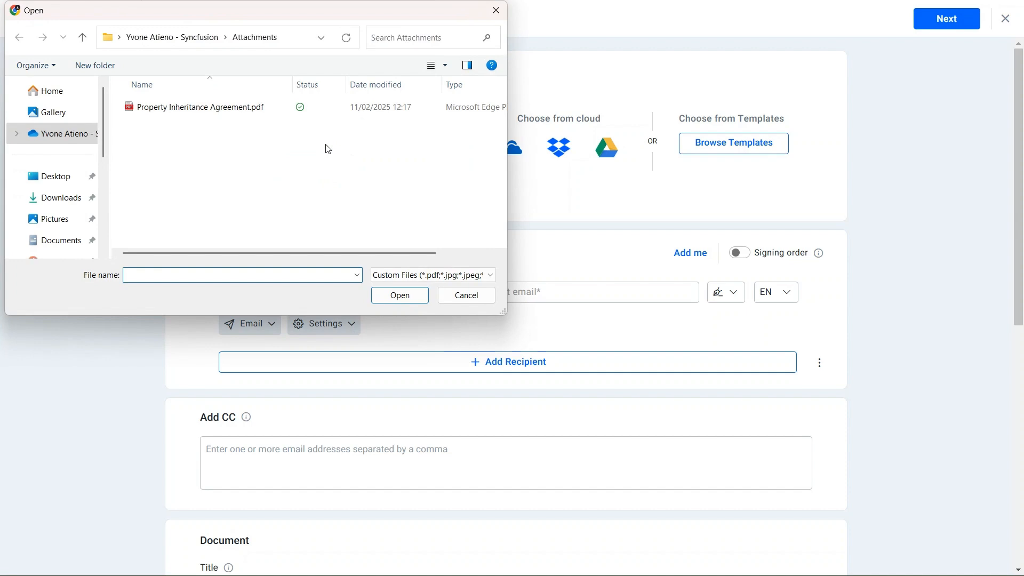
left_click(234, 106)
left_click(398, 293)
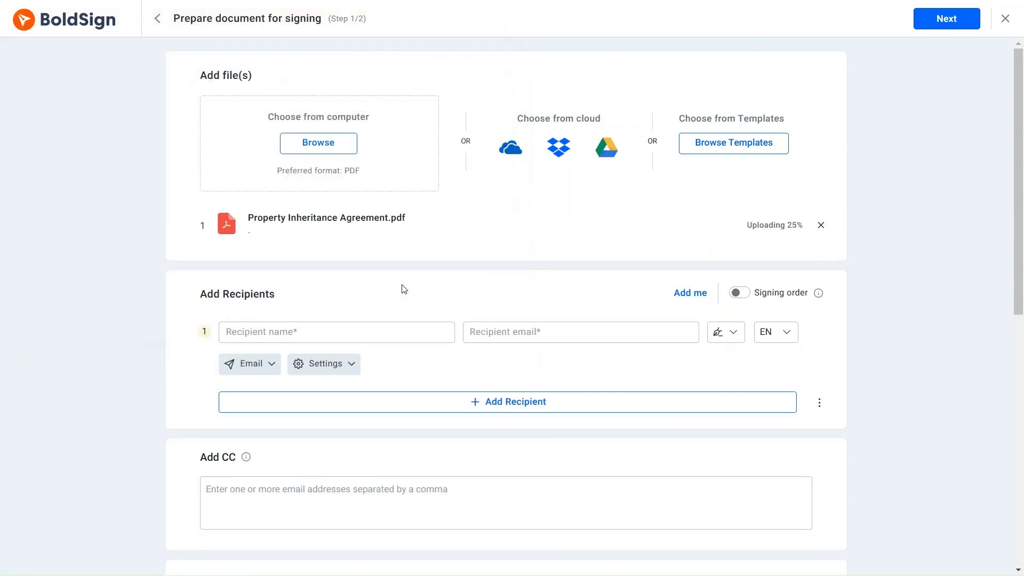
Step: Add Cubeflakes Company with the heirs' shared e-mail as the only recipient, then continue
scroll(394, 272, "down", 4)
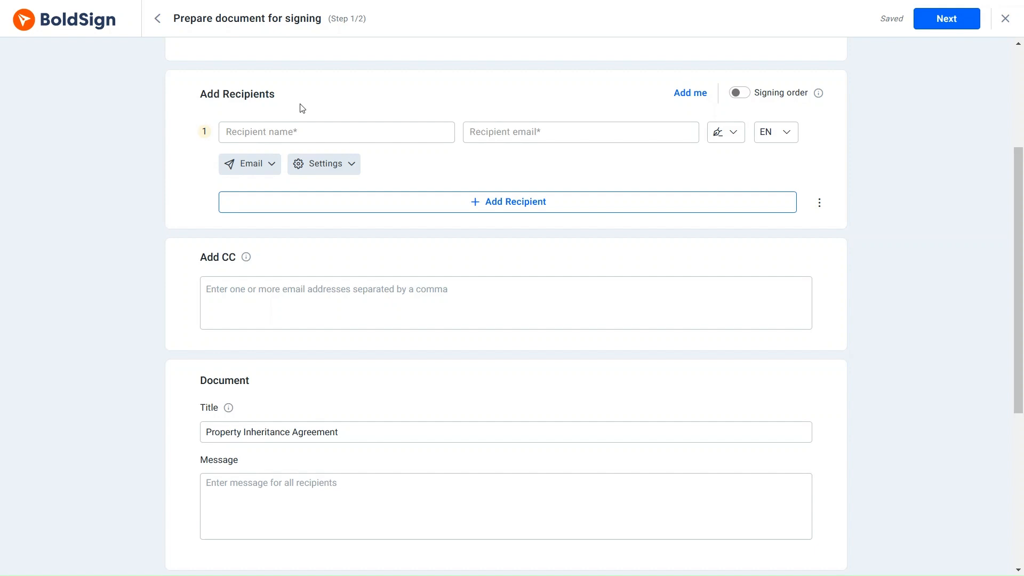
left_click(304, 132)
type("Cubeflakes Company")
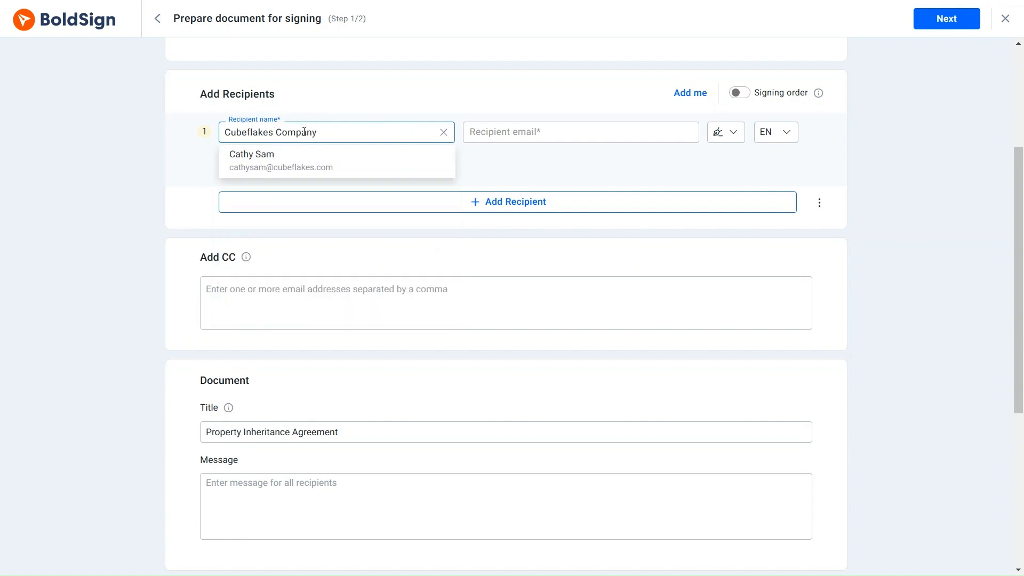
left_click(484, 133)
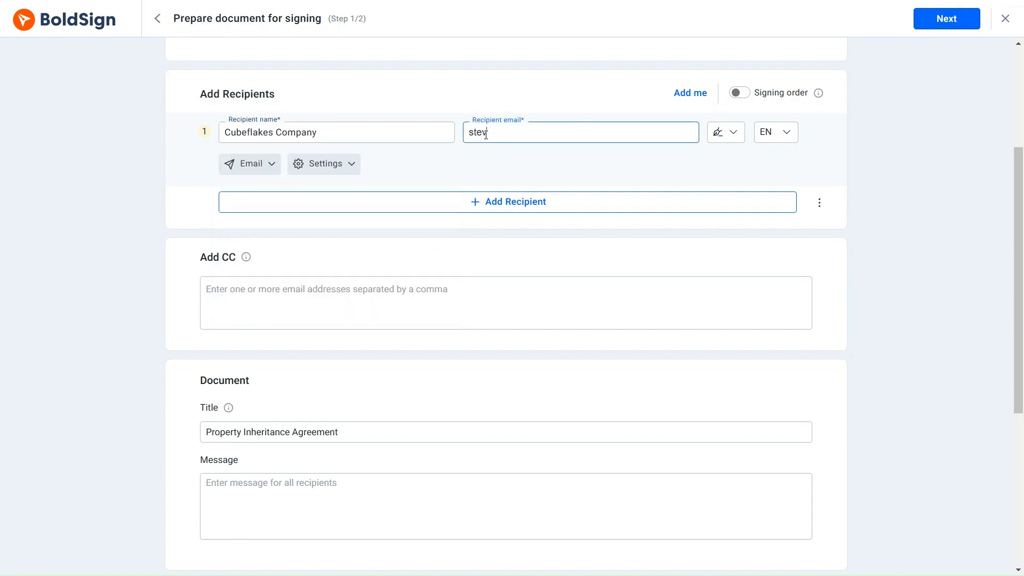
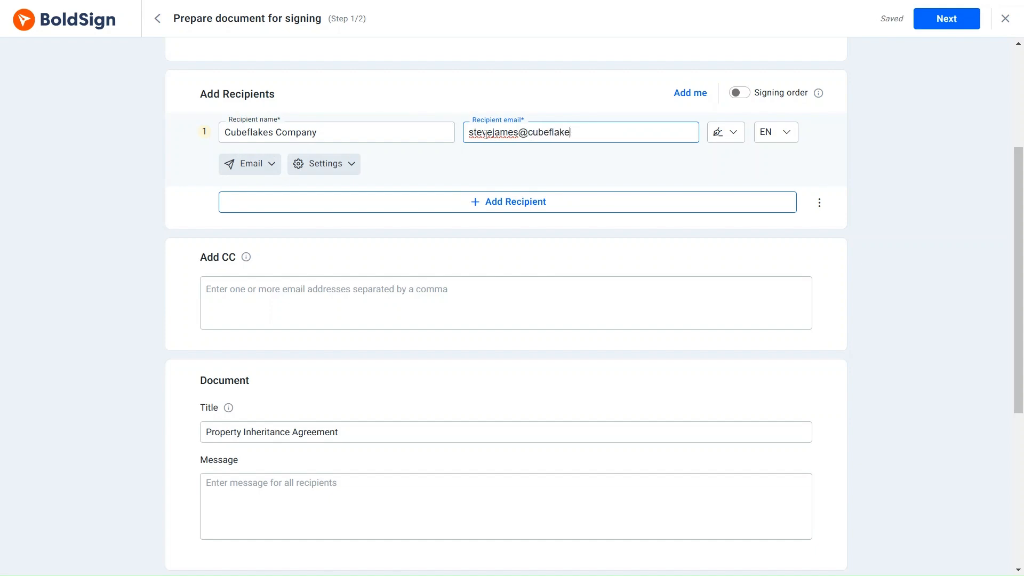
scroll(488, 171, "up", 10)
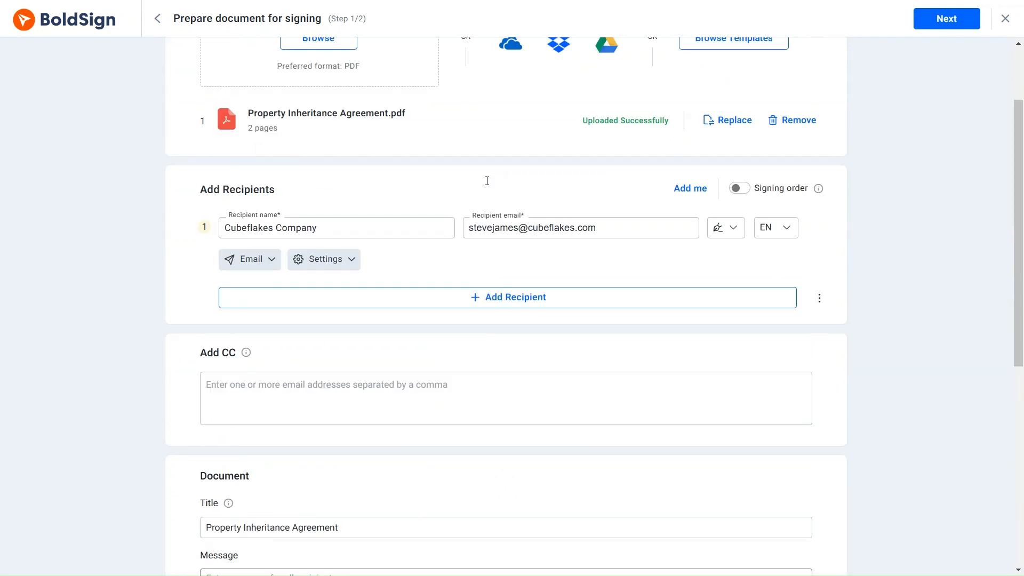
left_click(933, 18)
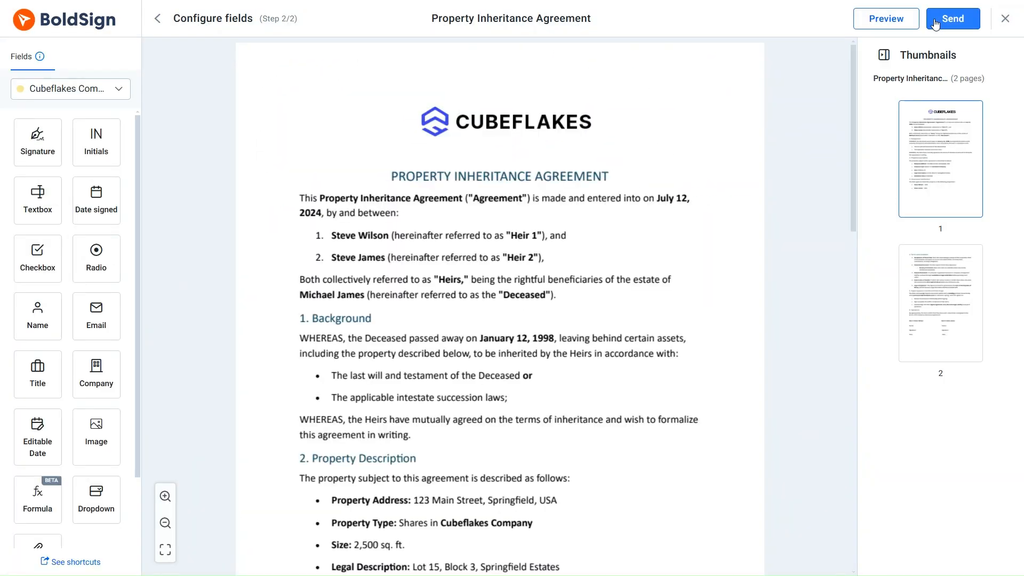
Step: Place a textbox, signature and editable date field beside Heir 1's Name, Signature and Date lines
scroll(666, 160, "down", 10)
scroll(666, 160, "down", 2)
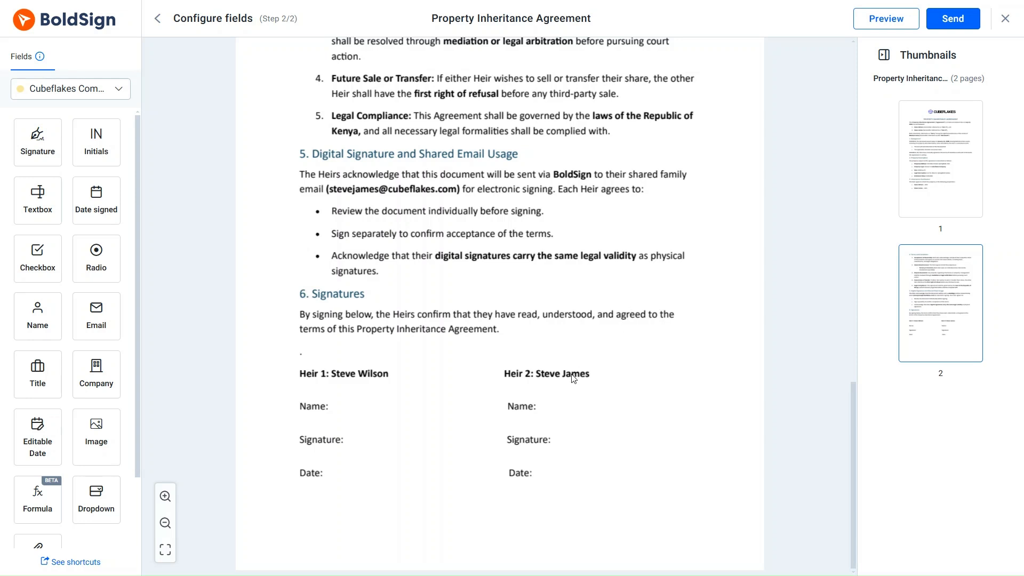
left_click_drag(38, 201, 358, 407)
left_click_drag(37, 143, 387, 439)
left_click_drag(38, 436, 362, 472)
left_click(544, 409)
Step: Add textbox, signature and editable date fields for Heir 2, then send the agreement
left_click_drag(38, 201, 565, 405)
left_click(569, 435)
left_click_drag(37, 142, 594, 439)
left_click(547, 483)
left_click_drag(38, 437, 566, 472)
left_click(632, 474)
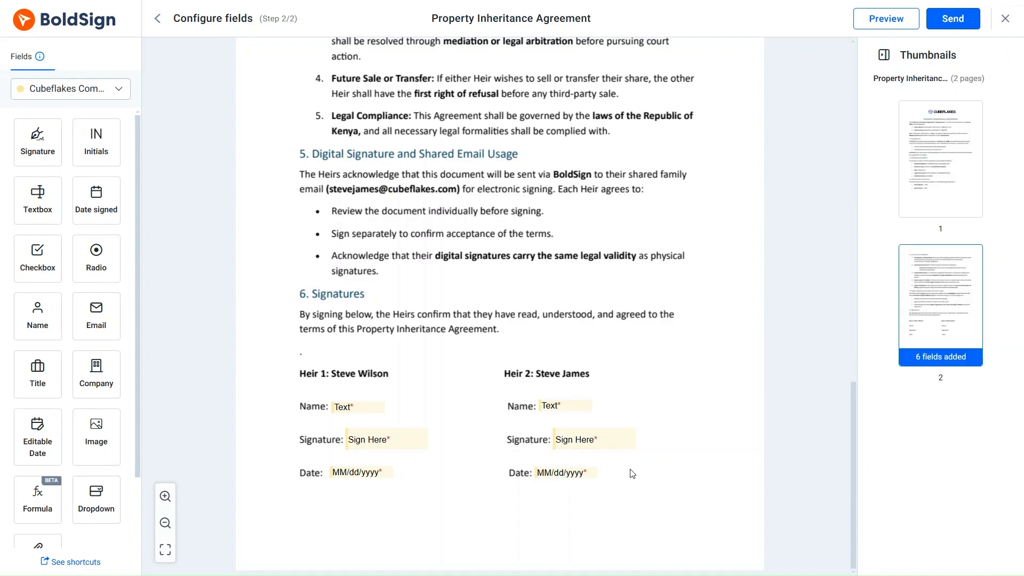
scroll(632, 469, "up", 6)
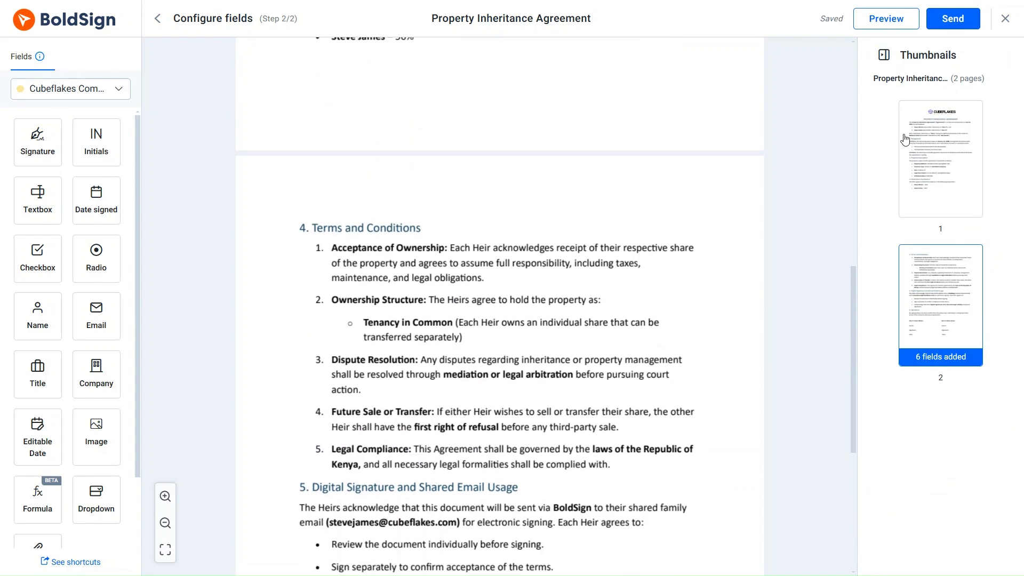
left_click(932, 24)
left_click(637, 350)
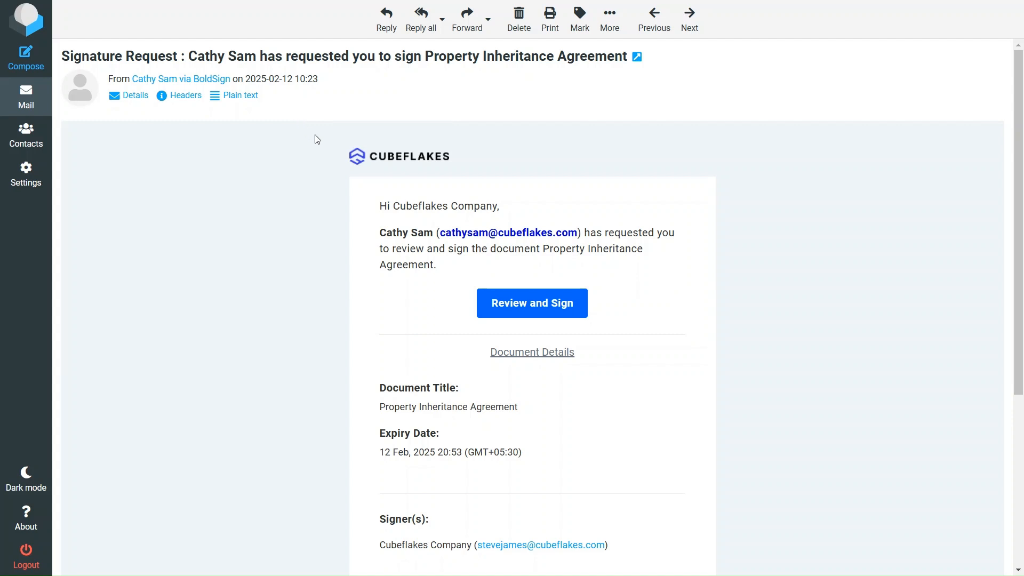
Step: From the request email, start reviewing and signing the Property Inheritance Agreement
left_click(541, 315)
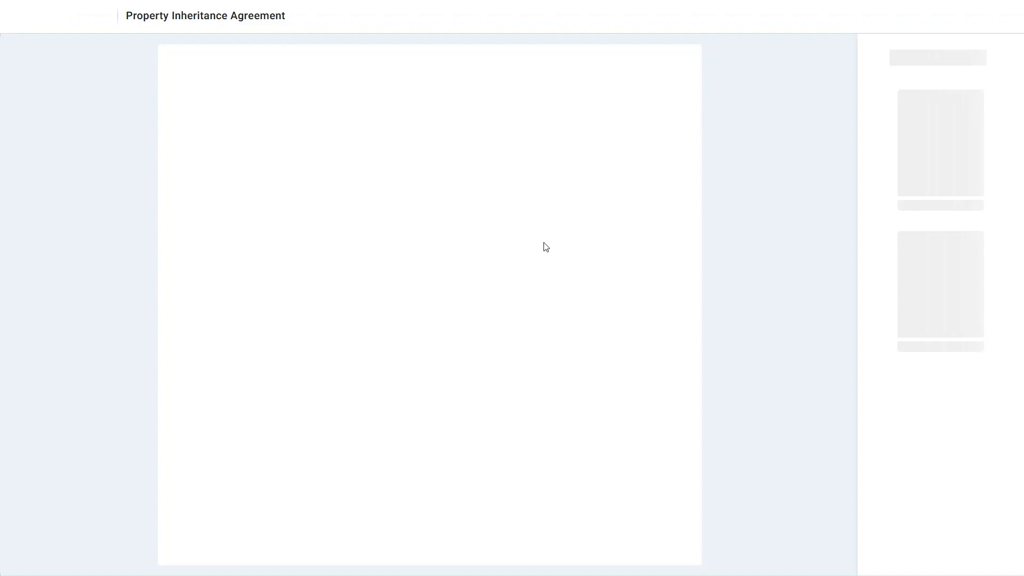
Step: Enter Heir 1's full name in the Name field
scroll(522, 251, "down", 15)
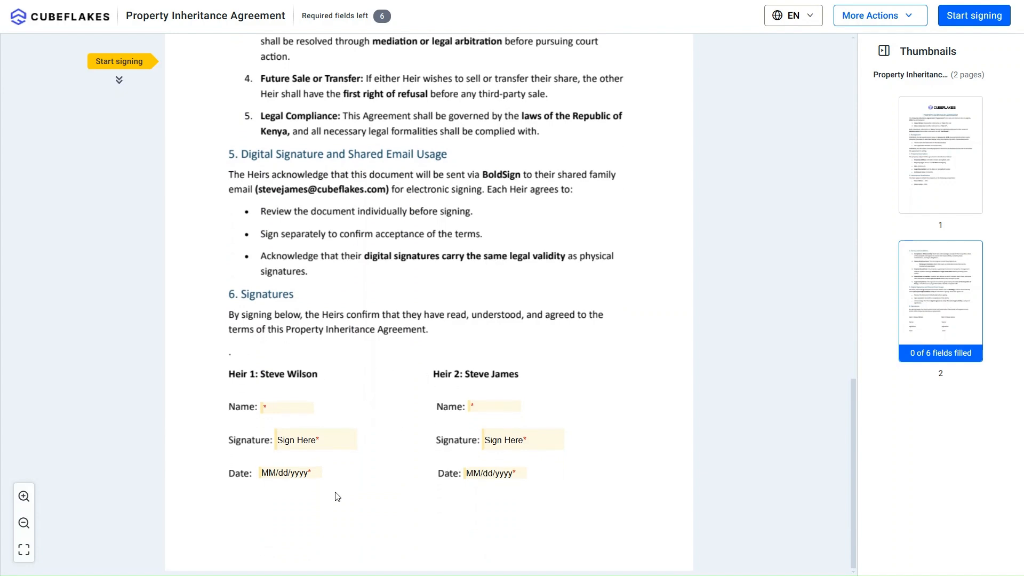
left_click(286, 406)
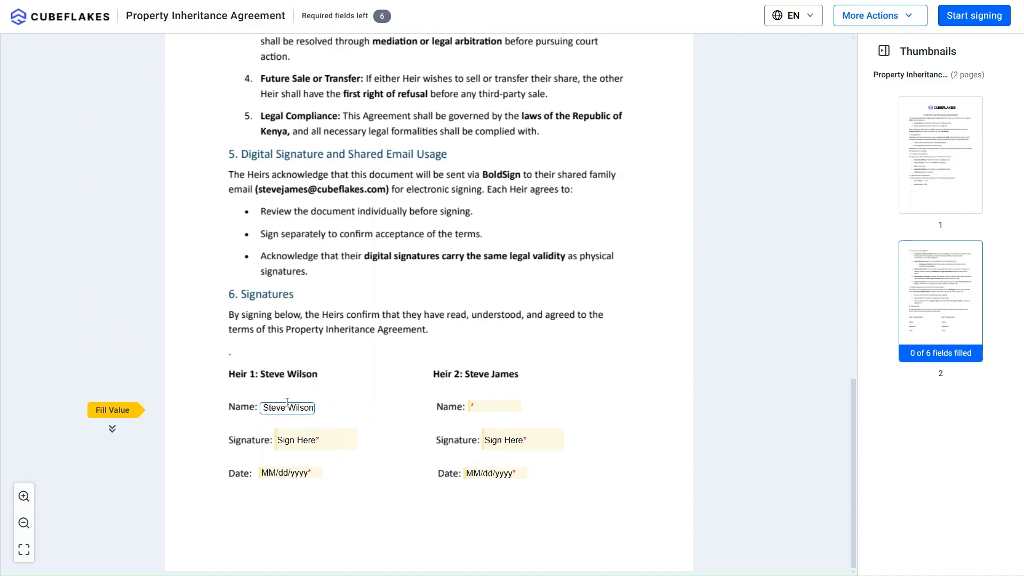
Step: Create a typed cursive signature from Heir 1's name and apply it to the signature field
left_click(321, 440)
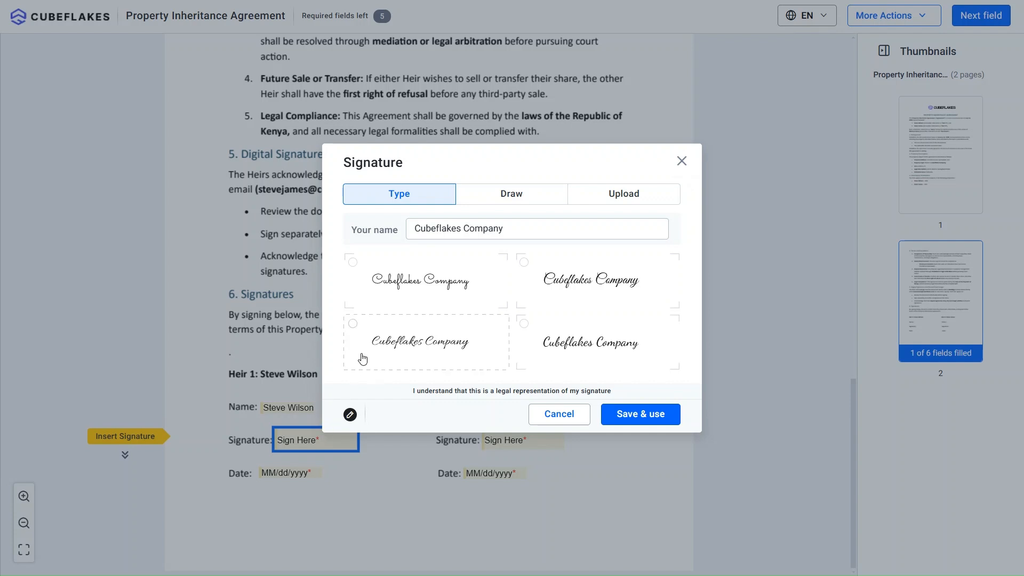
left_click(507, 229)
key("BackSpace")
key("ctrl+a")
key("BackSpace")
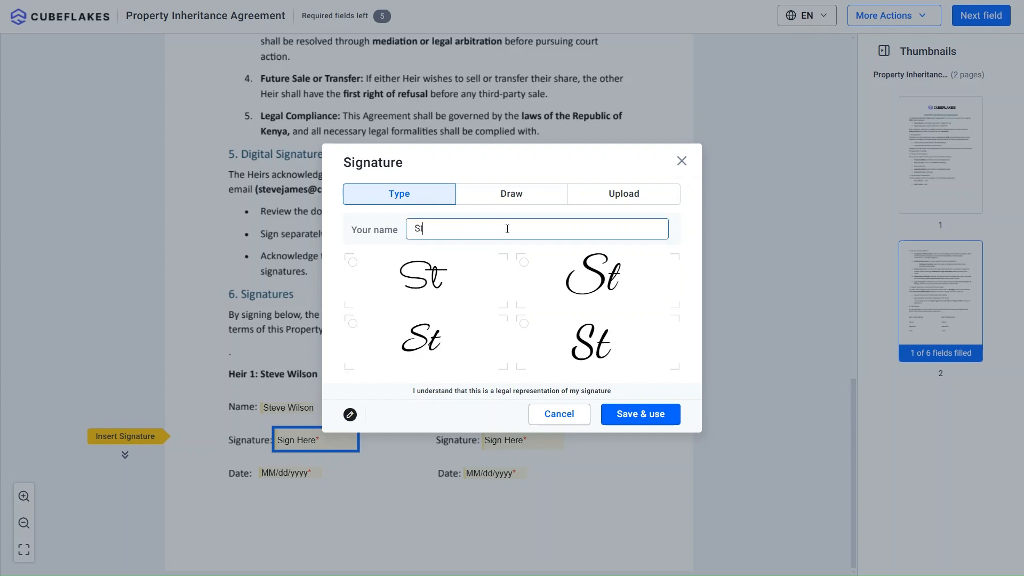
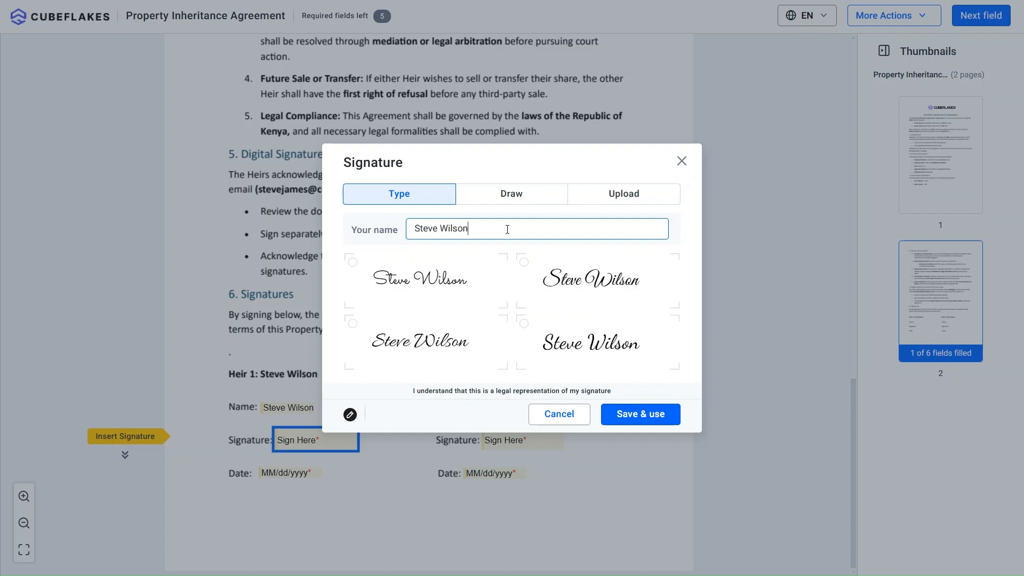
left_click(592, 349)
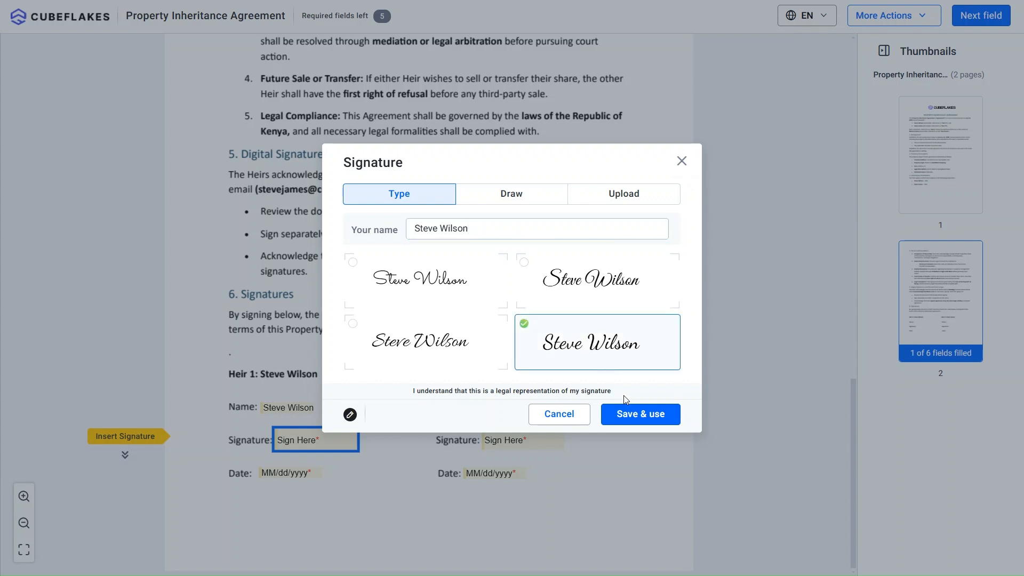
left_click(625, 416)
Step: Set Heir 1's date to 02/12/2025
left_click(344, 473)
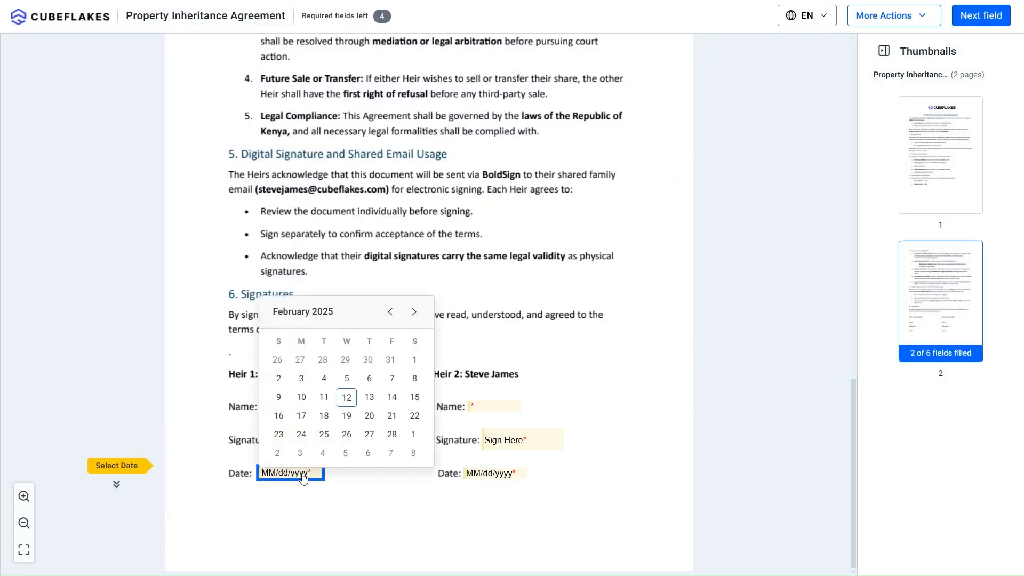
left_click(344, 396)
left_click(346, 501)
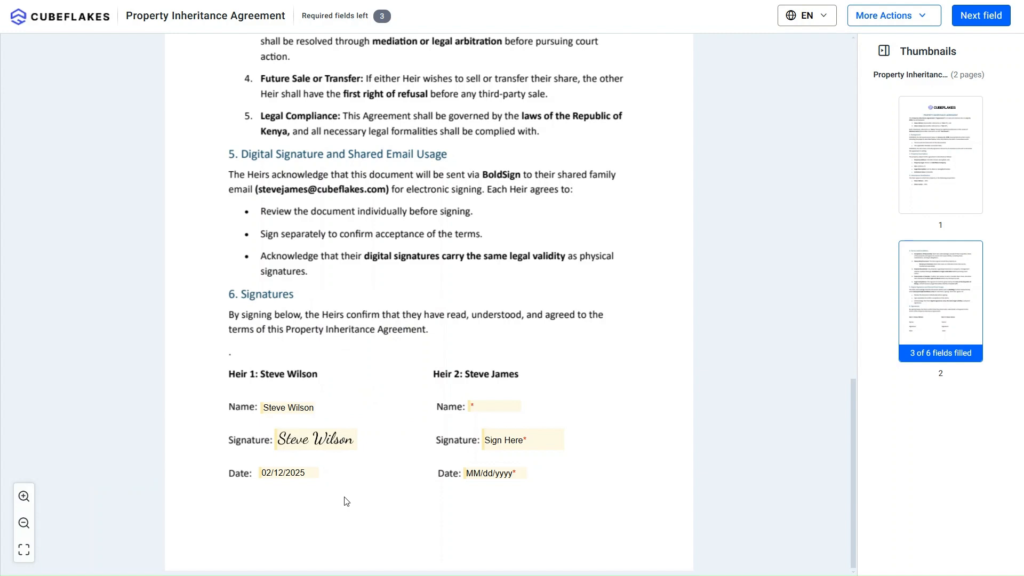
Step: Save the partially filled agreement from the More Actions menu
scroll(344, 496, "up", 1)
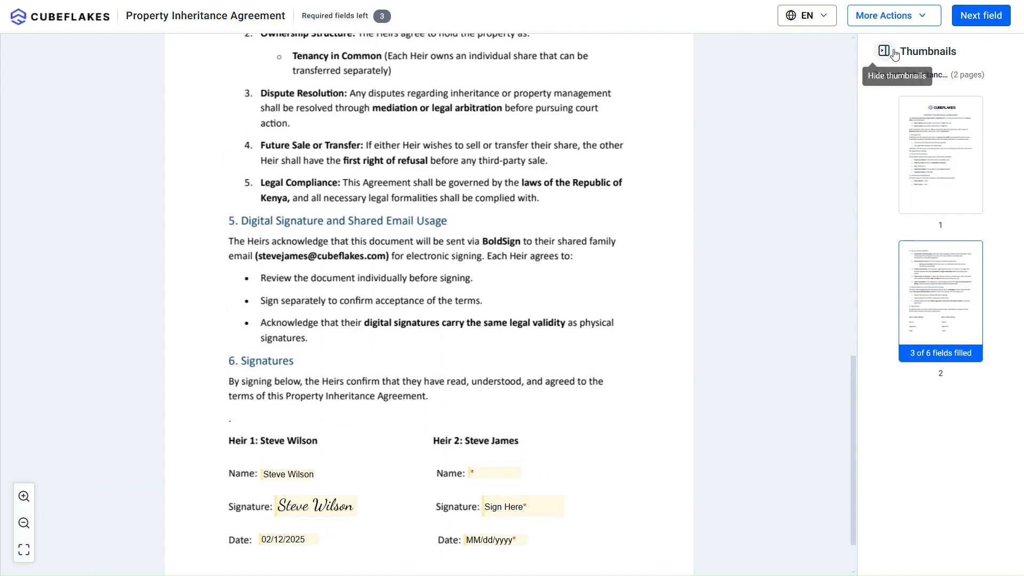
left_click(926, 18)
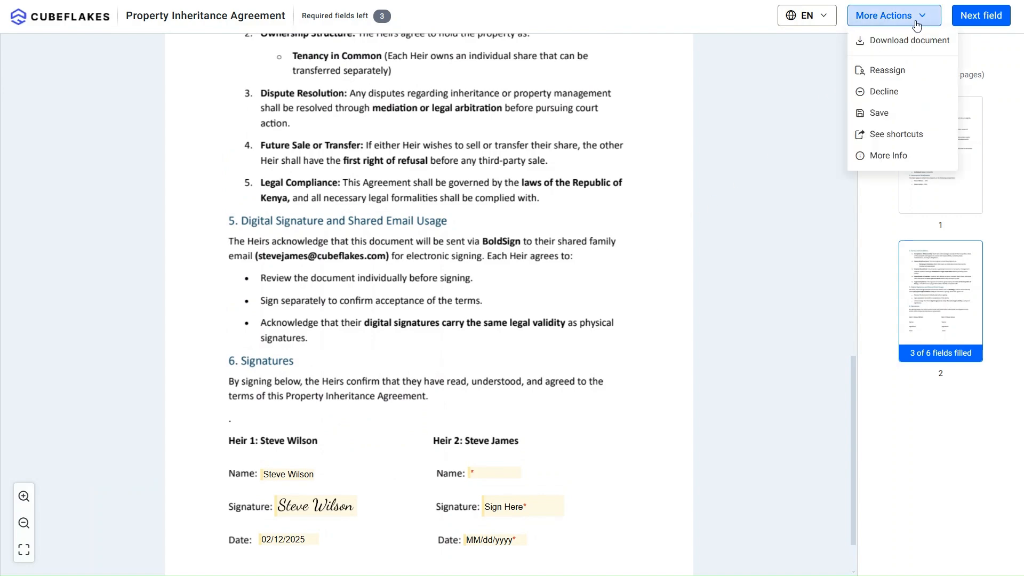
left_click(871, 112)
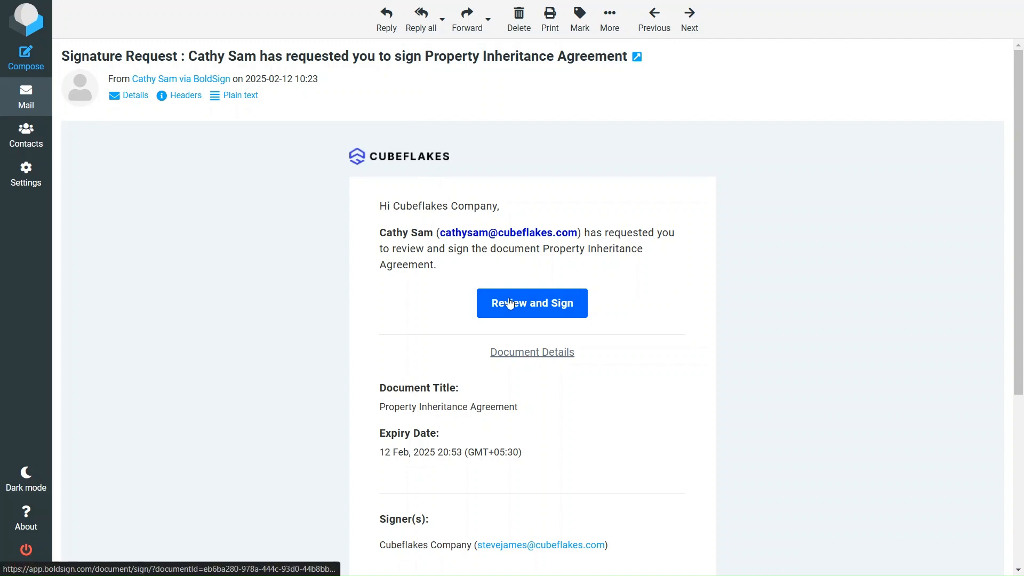
Step: Copy the Review and Sign link address and open a new incognito window
right_click(508, 297)
left_click(551, 401)
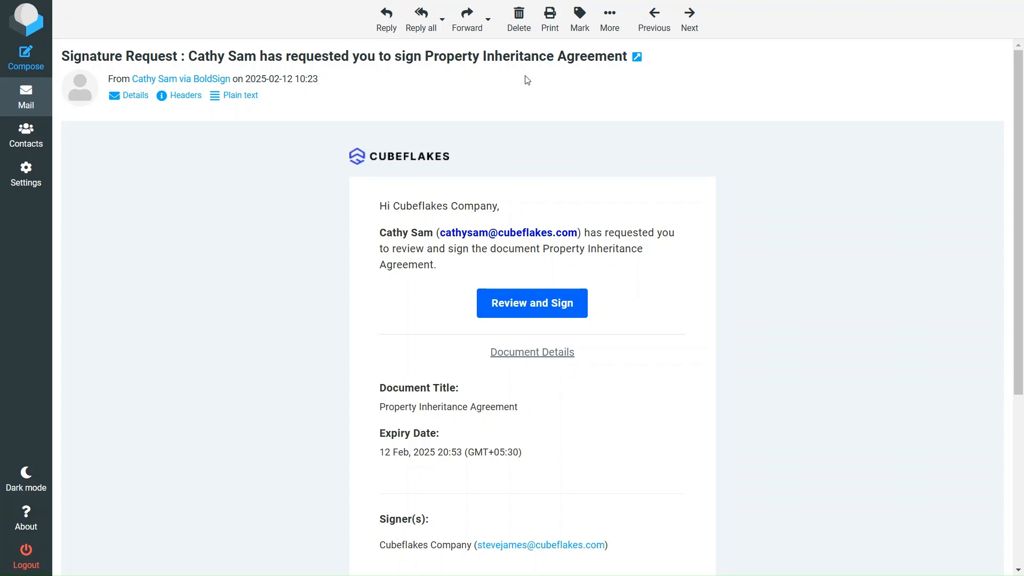
key("ctrl+shift+n")
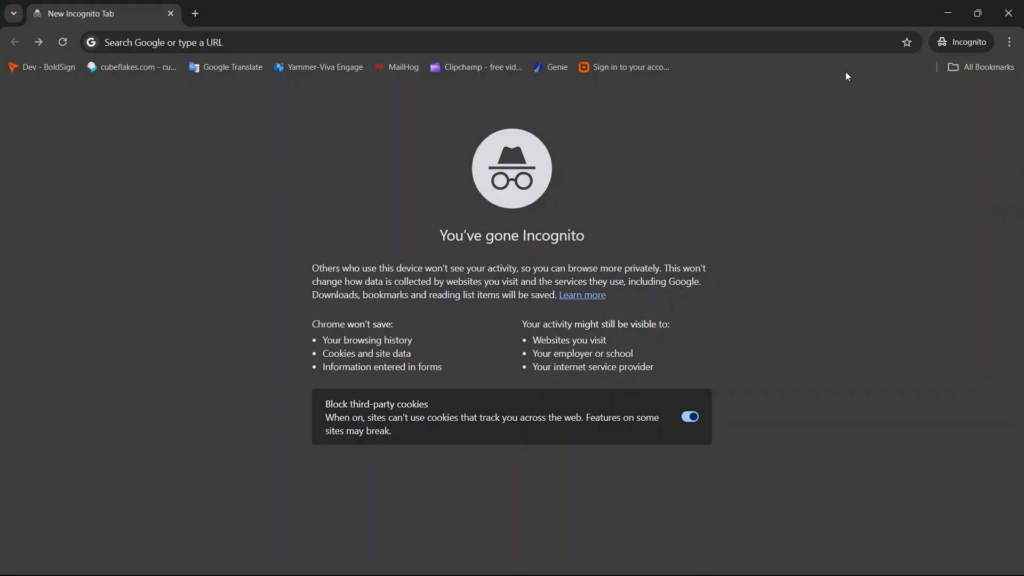
Step: Load the copied signing link full screen and scroll to the signature fields
left_click(829, 41)
key("ctrl+v")
key("Return")
key("F11")
scroll(832, 69, "down", 15)
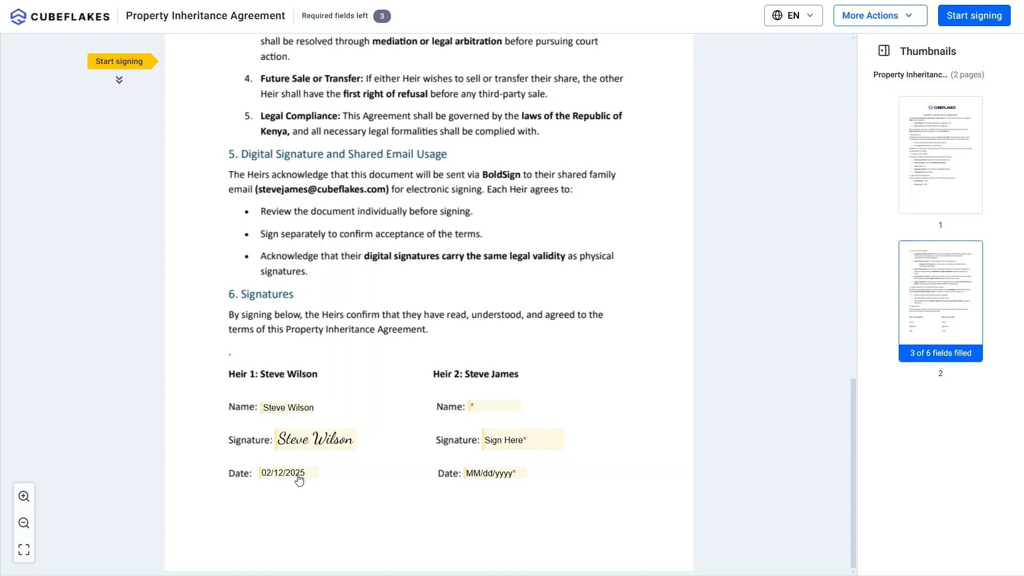
Step: Fill Heir 2's name, a cursive signature and the 02/12/2025 date, then finish signing
left_click(481, 406)
left_click(529, 438)
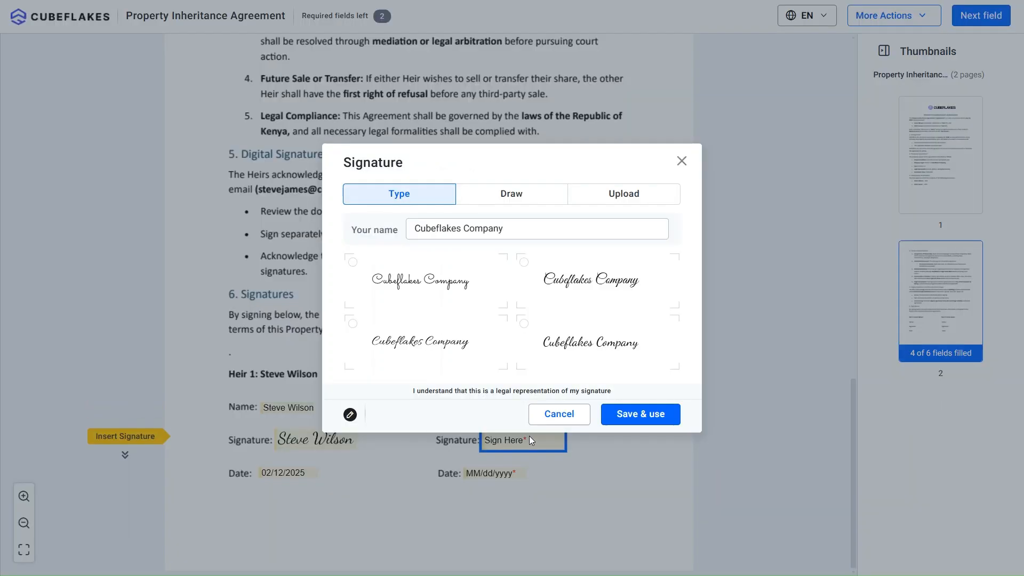
triple_click(508, 228)
key("BackSpace")
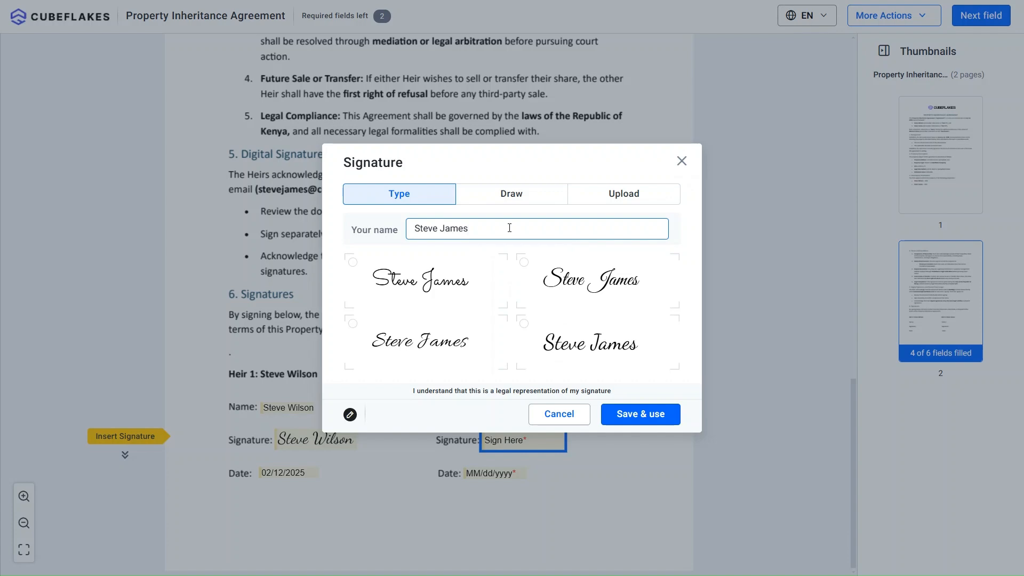
left_click(576, 283)
left_click(631, 417)
left_click(438, 402)
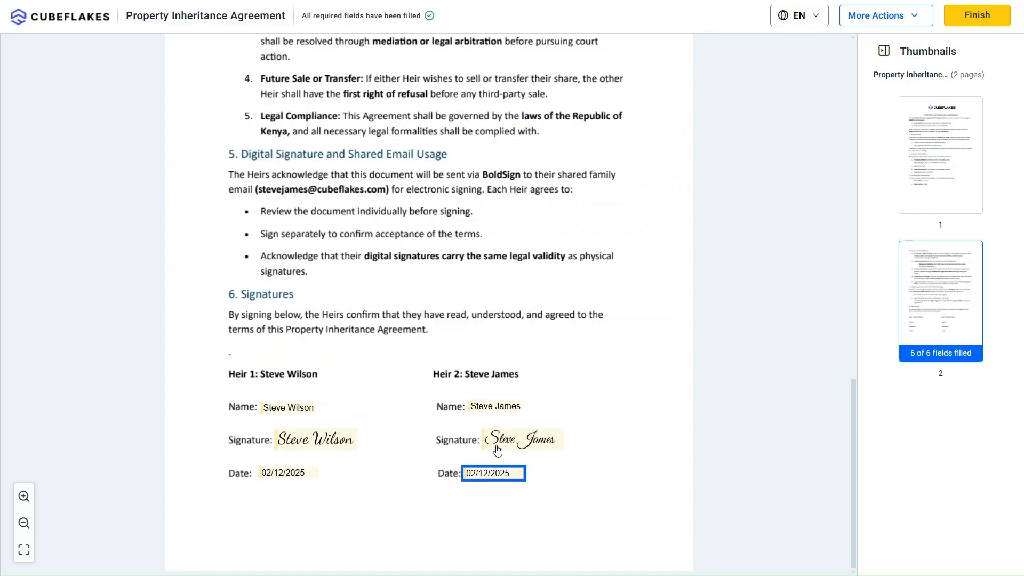
left_click(962, 17)
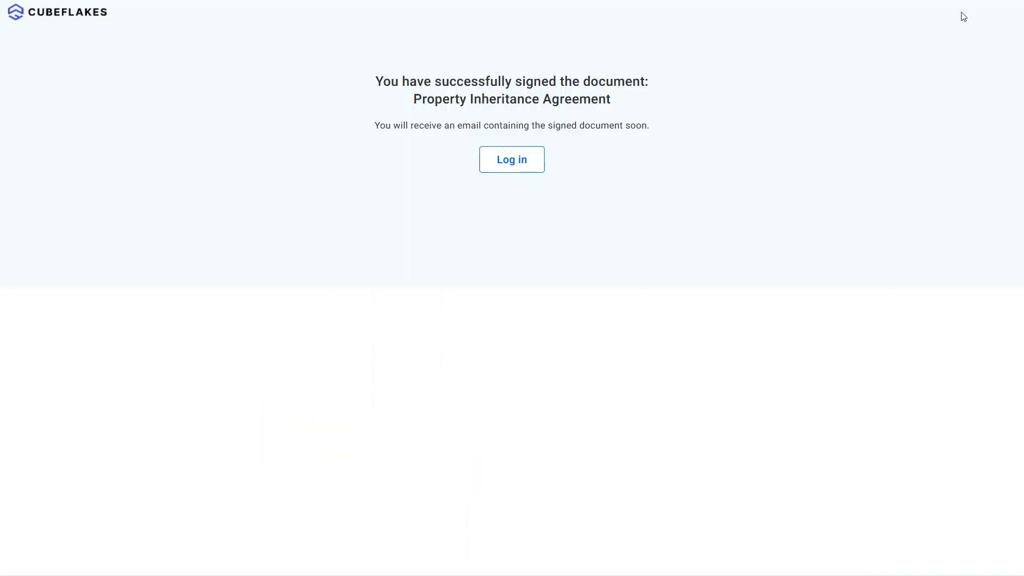